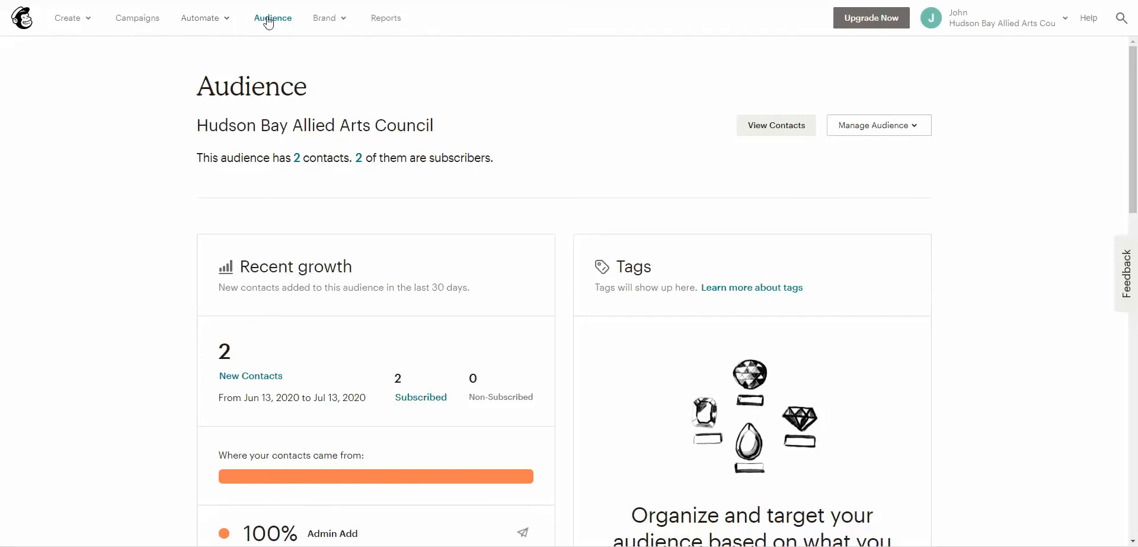
- Look over the audience dashboard, from recent growth and contact sources down to email engagement and top locations
{"action": "scroll", "coordinate": [300, 221], "scroll_direction": "down", "scroll_amount": 5}
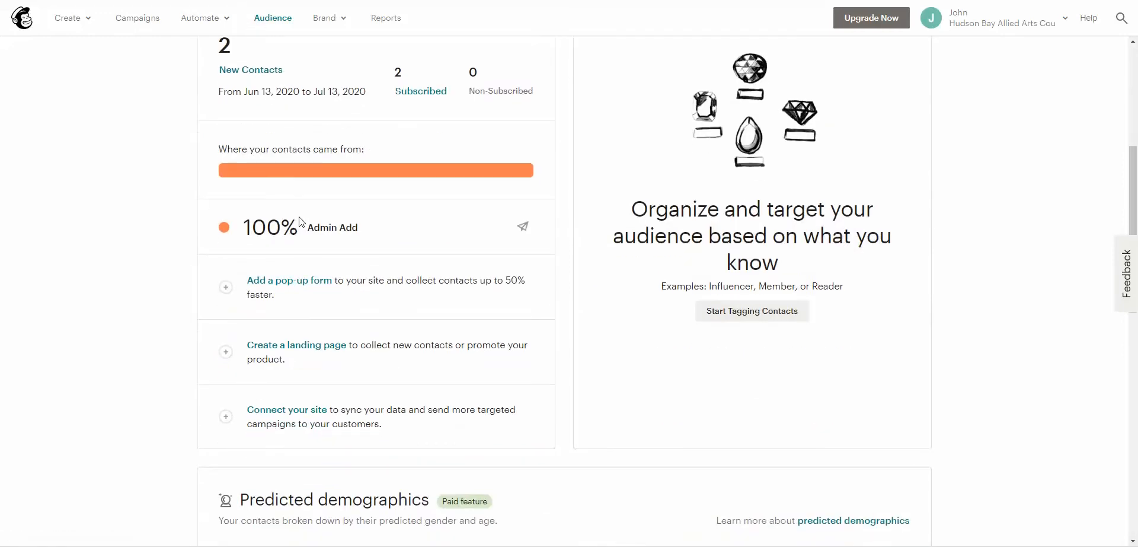
{"action": "scroll", "coordinate": [300, 221], "scroll_direction": "down", "scroll_amount": 3}
{"action": "scroll", "coordinate": [300, 221], "scroll_direction": "down", "scroll_amount": 9}
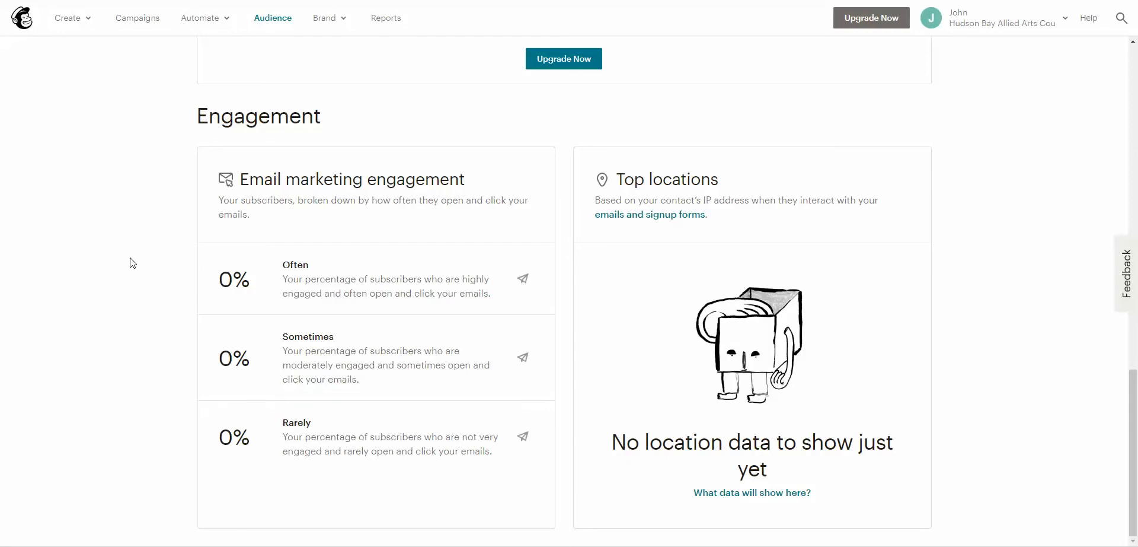
{"action": "scroll", "coordinate": [152, 266], "scroll_direction": "up", "scroll_amount": 15}
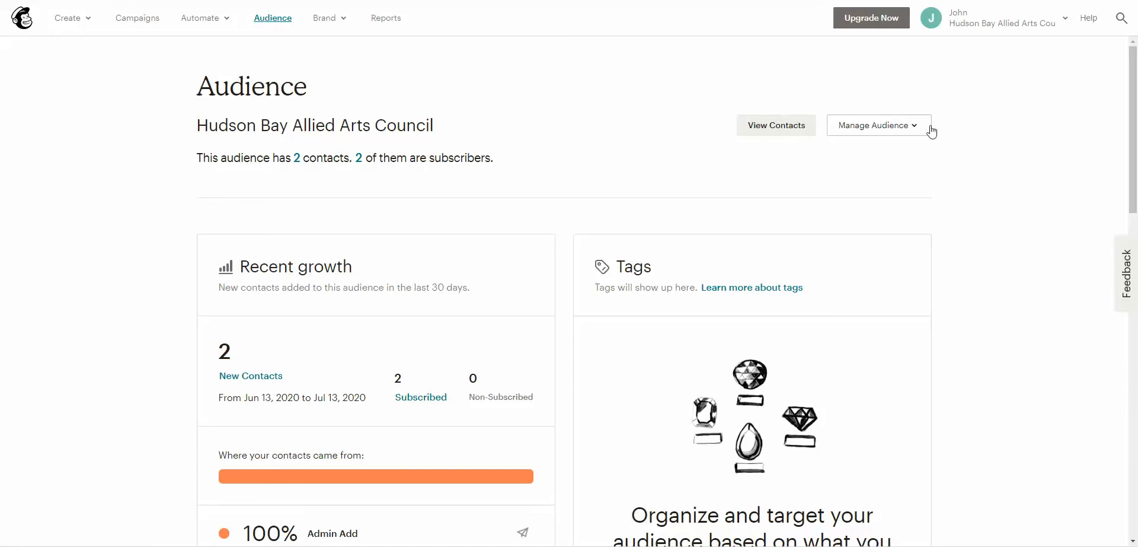
- Open the signup forms for the Hudson Bay Allied Arts Council audience and look over the available form types
{"action": "left_click", "coordinate": [906, 131]}
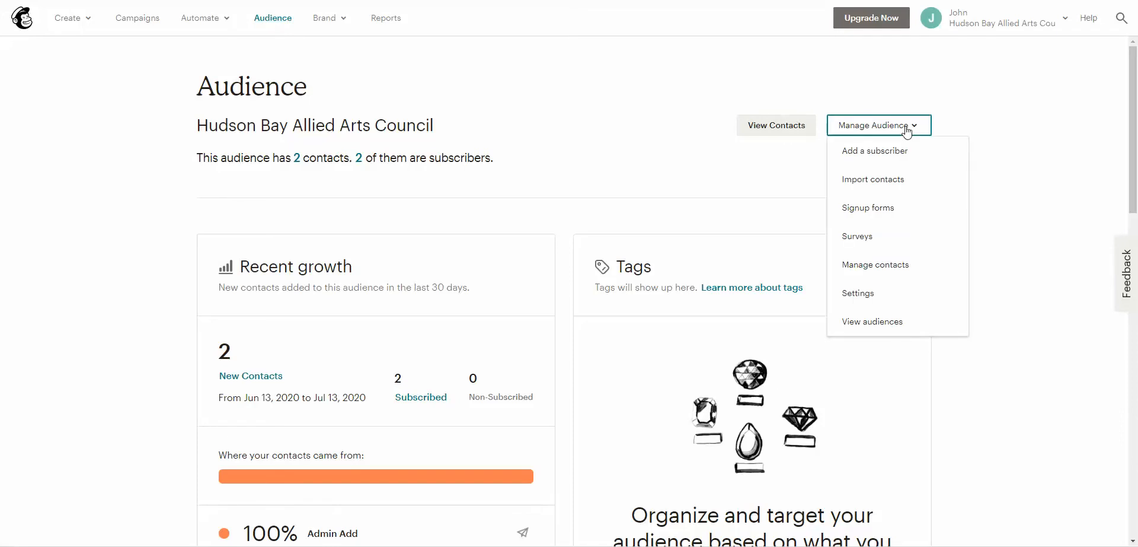
{"action": "left_click", "coordinate": [862, 212]}
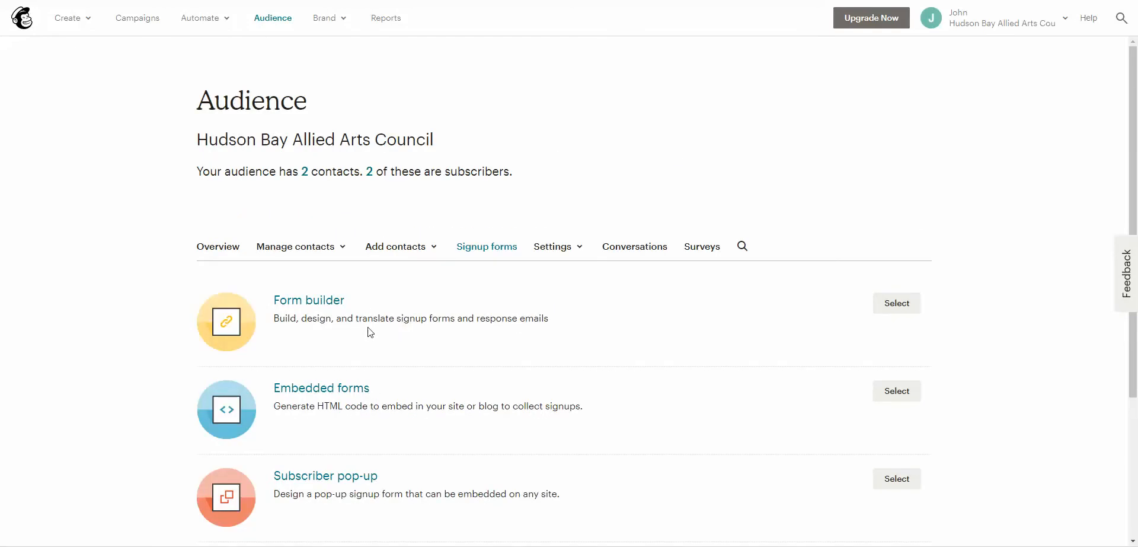
{"action": "scroll", "coordinate": [406, 329], "scroll_direction": "down", "scroll_amount": 3}
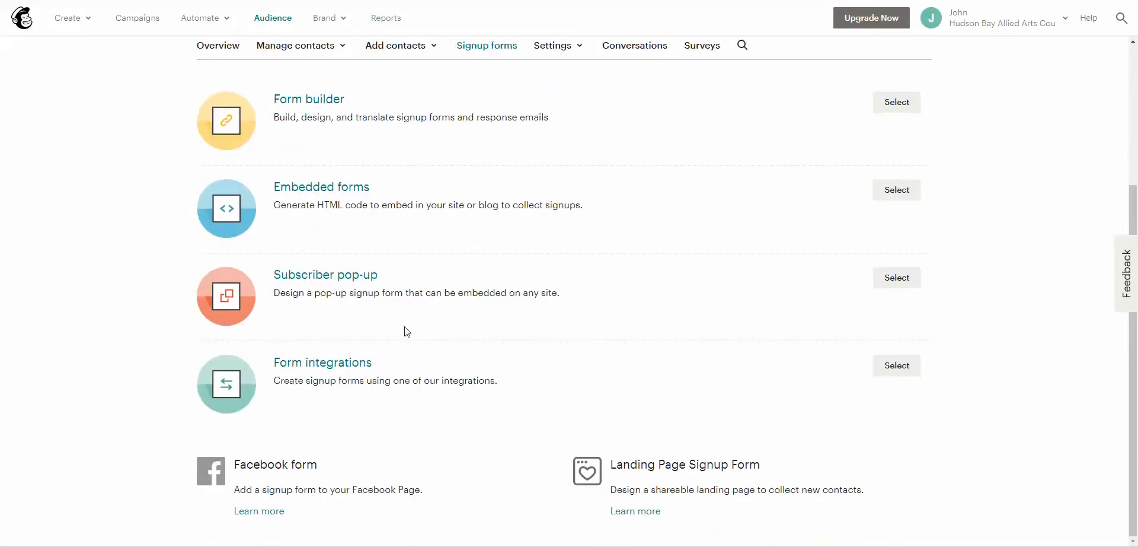
{"action": "scroll", "coordinate": [404, 328], "scroll_direction": "up", "scroll_amount": 1}
{"action": "scroll", "coordinate": [408, 332], "scroll_direction": "down", "scroll_amount": 1}
- Open the embedded forms and select the Classic form's generated HTML code
{"action": "left_click", "coordinate": [910, 195]}
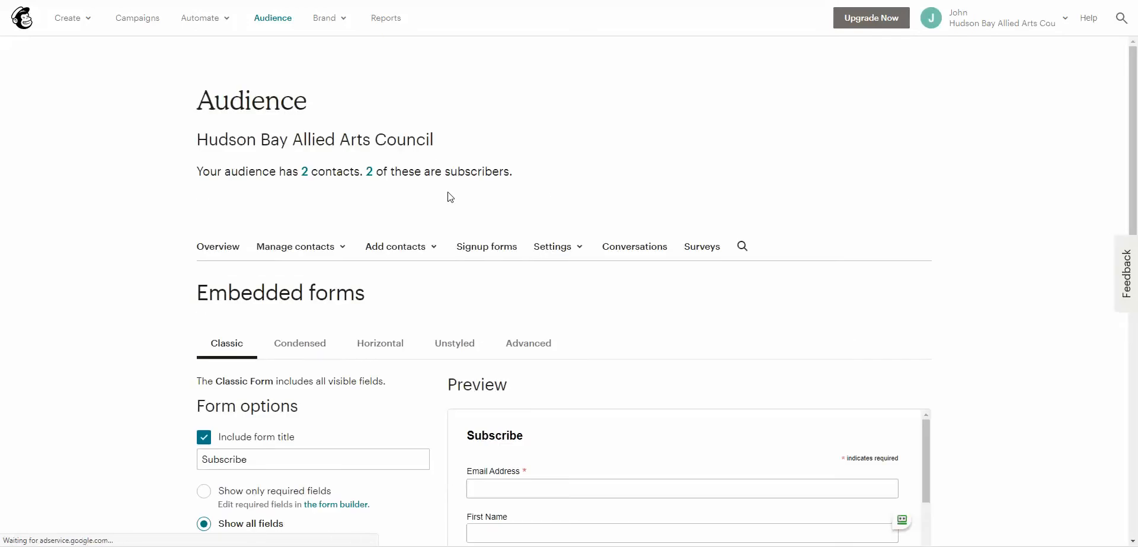
{"action": "scroll", "coordinate": [492, 274], "scroll_direction": "down", "scroll_amount": 4}
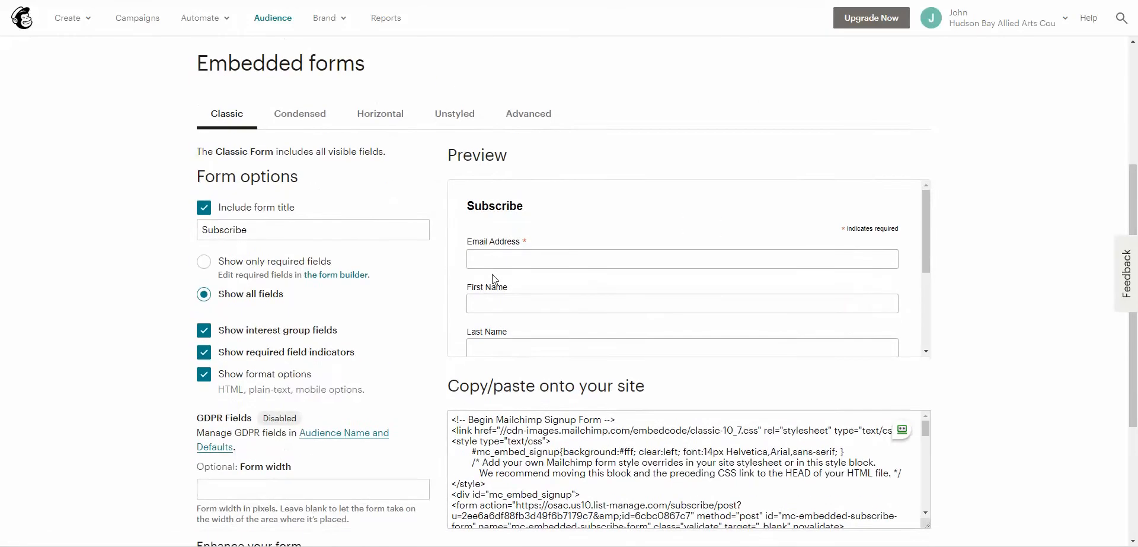
{"action": "left_click", "coordinate": [509, 446]}
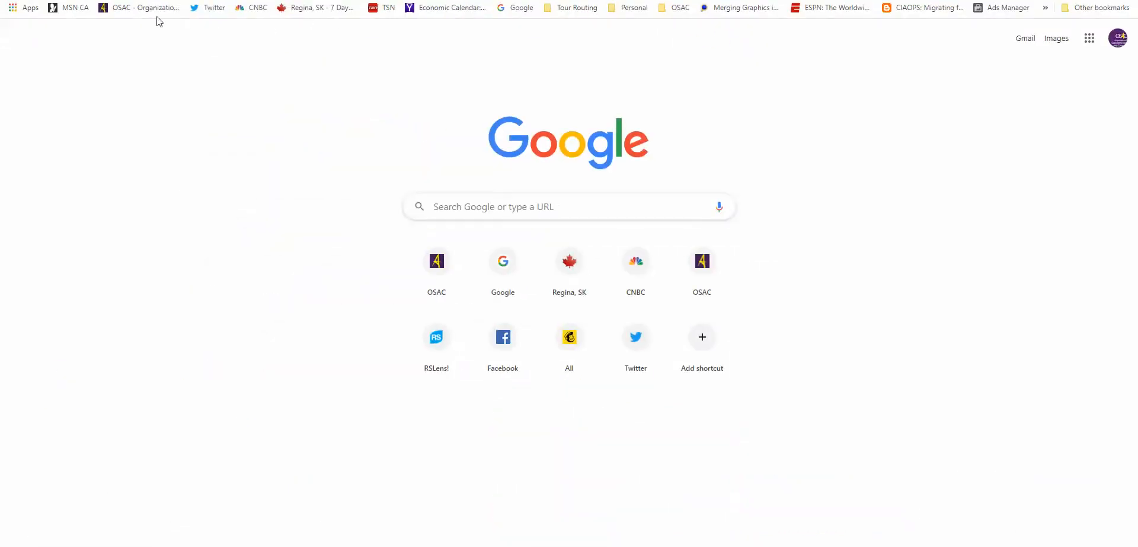
- Switch to the Organization of Saskatchewan Arts Councils website and look through its home page
{"action": "left_click", "coordinate": [151, 13]}
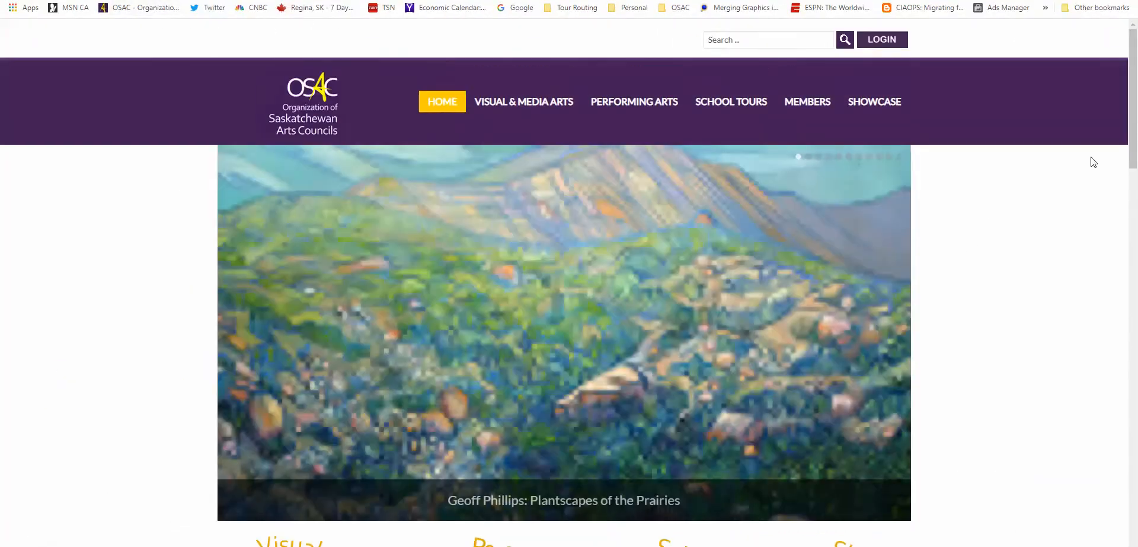
{"action": "scroll", "coordinate": [780, 398], "scroll_direction": "down", "scroll_amount": 15}
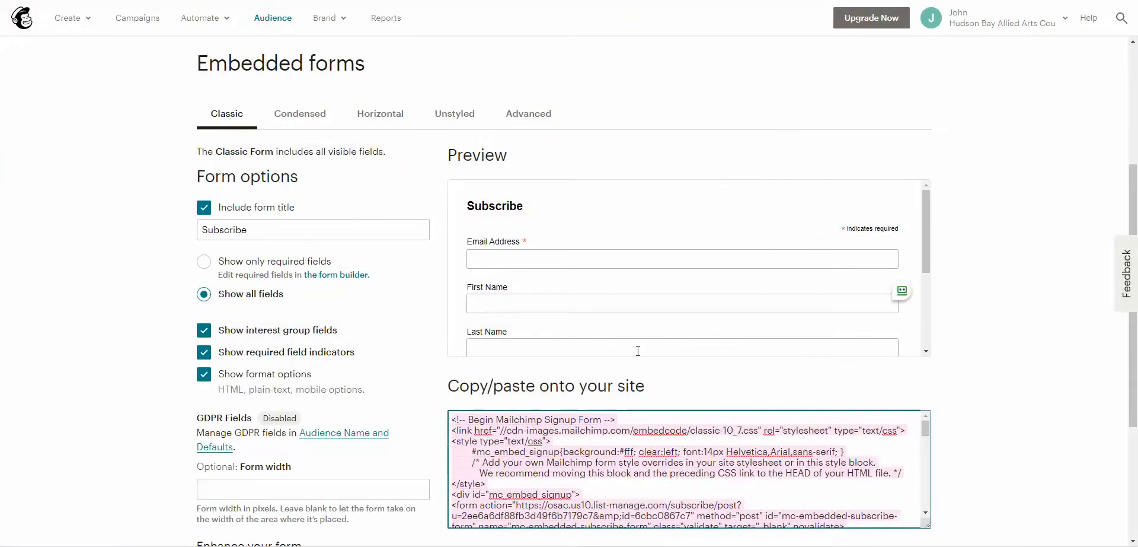
- Examine the fields in the Classic embedded form's preview, the form options and the full embed code
{"action": "mouse_move", "coordinate": [927, 223]}
{"action": "left_mouse_down"}
{"action": "mouse_move", "coordinate": [926, 256]}
{"action": "mouse_move", "coordinate": [927, 239]}
{"action": "left_mouse_up"}
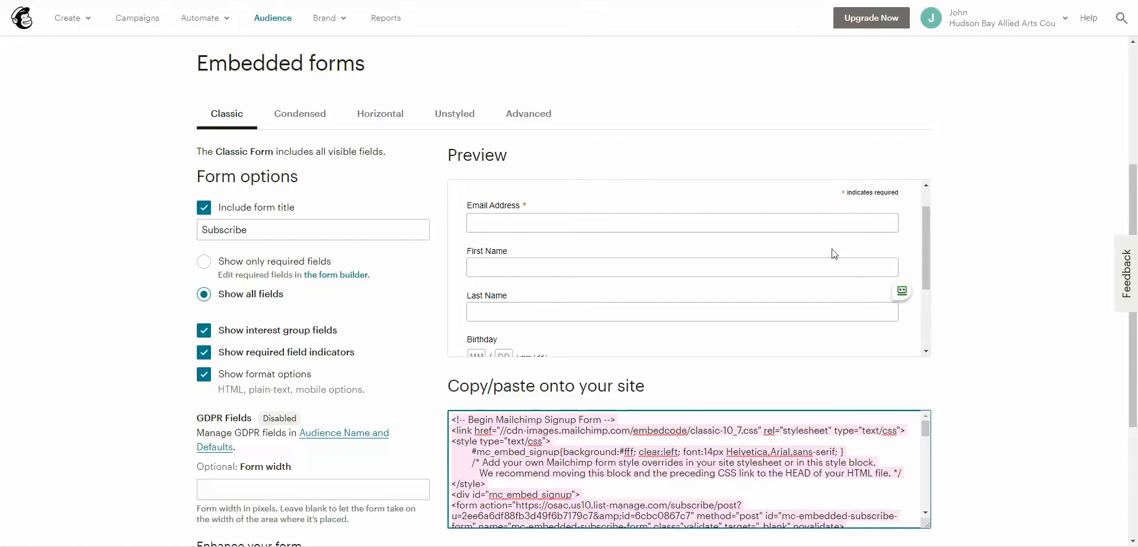
{"action": "mouse_move", "coordinate": [926, 238]}
{"action": "left_mouse_down"}
{"action": "mouse_move", "coordinate": [927, 267]}
{"action": "mouse_move", "coordinate": [924, 231]}
{"action": "mouse_move", "coordinate": [920, 248]}
{"action": "left_mouse_up"}
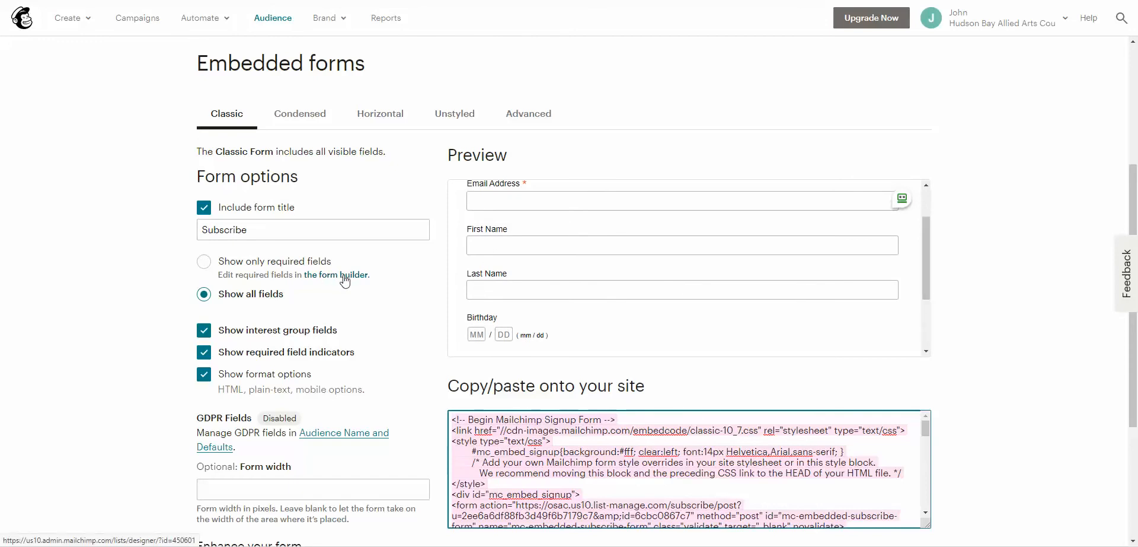
{"action": "scroll", "coordinate": [345, 281], "scroll_direction": "down", "scroll_amount": 3}
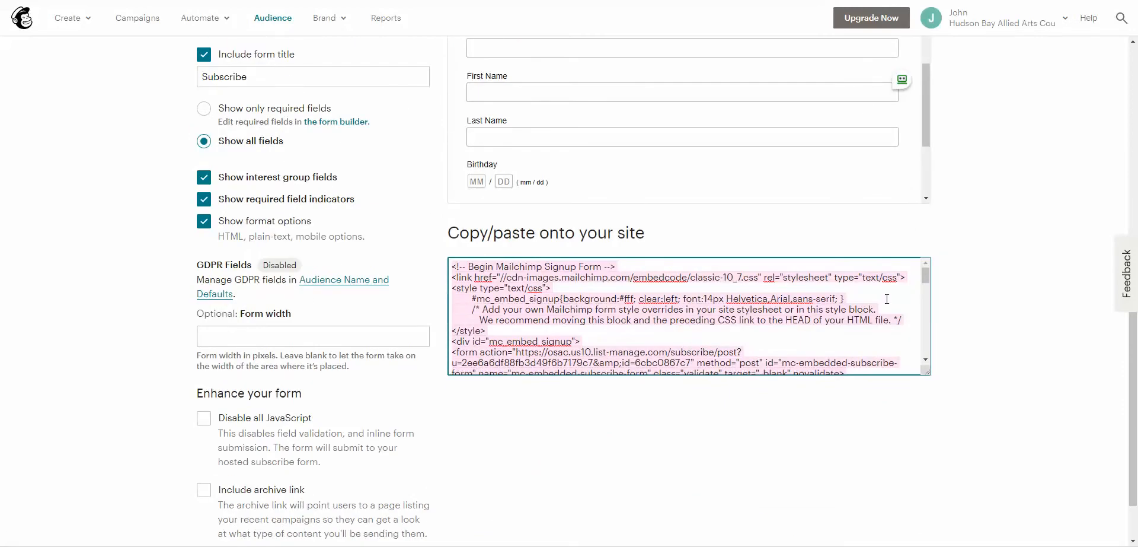
{"action": "left_click_drag", "start_coordinate": [931, 277], "coordinate": [923, 356]}
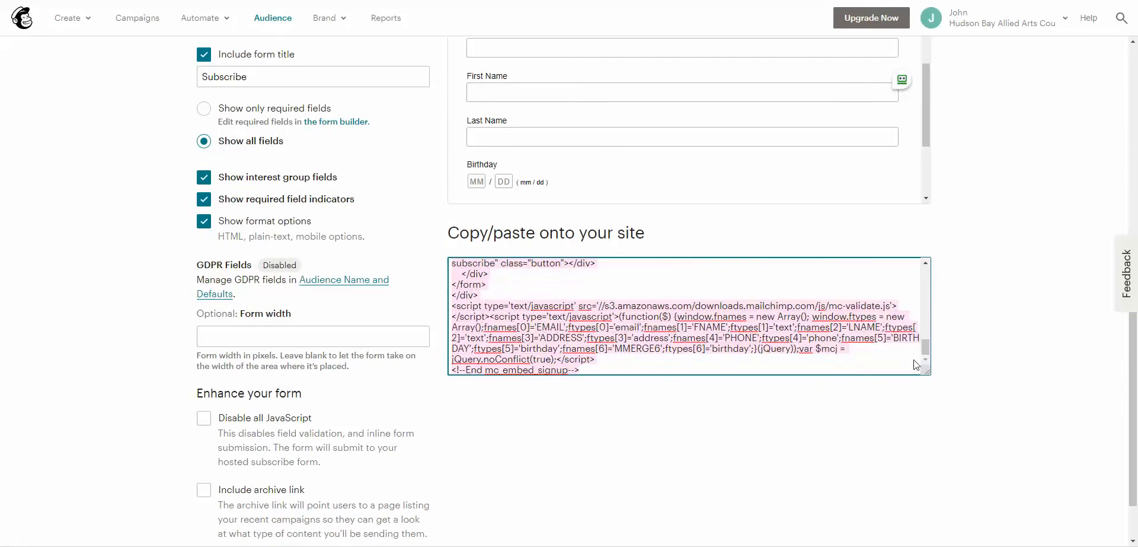
{"action": "scroll", "coordinate": [809, 304], "scroll_direction": "up", "scroll_amount": 10}
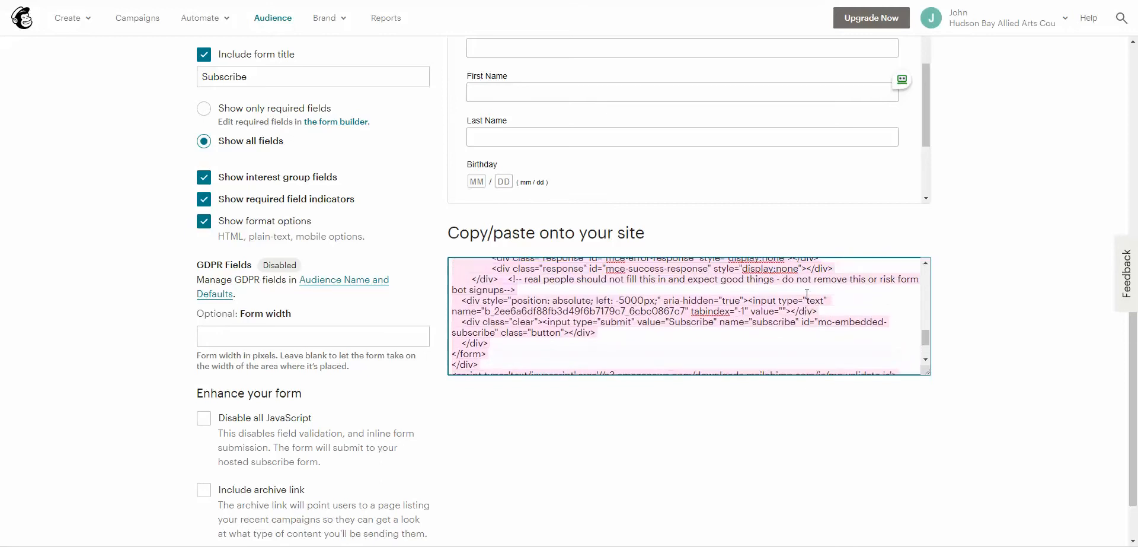
{"action": "scroll", "coordinate": [548, 260], "scroll_direction": "up", "scroll_amount": 10}
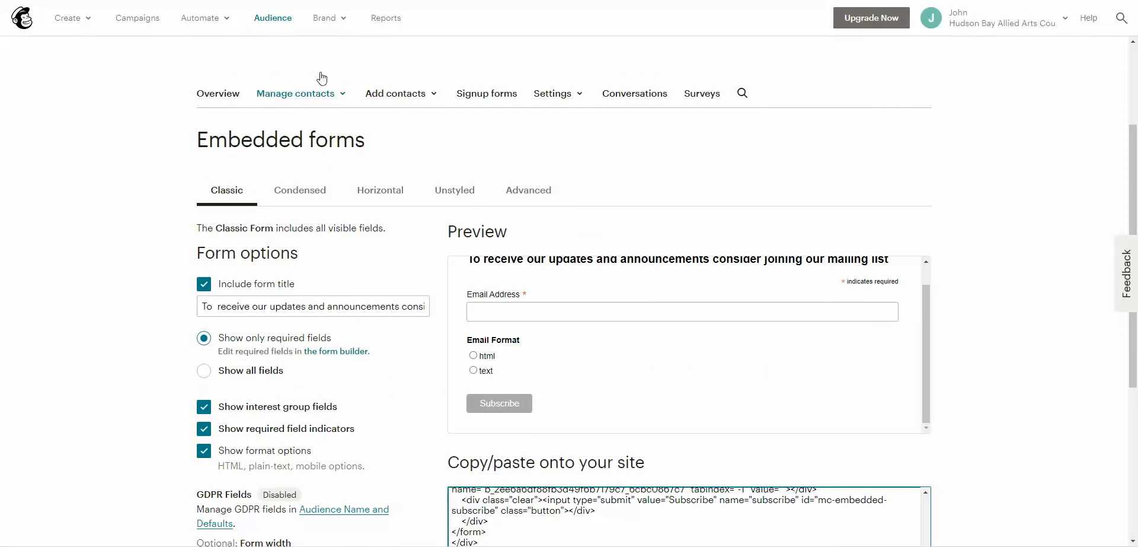
- Return to the audience's signup forms and open the help article about the Facebook form
{"action": "left_click", "coordinate": [273, 21]}
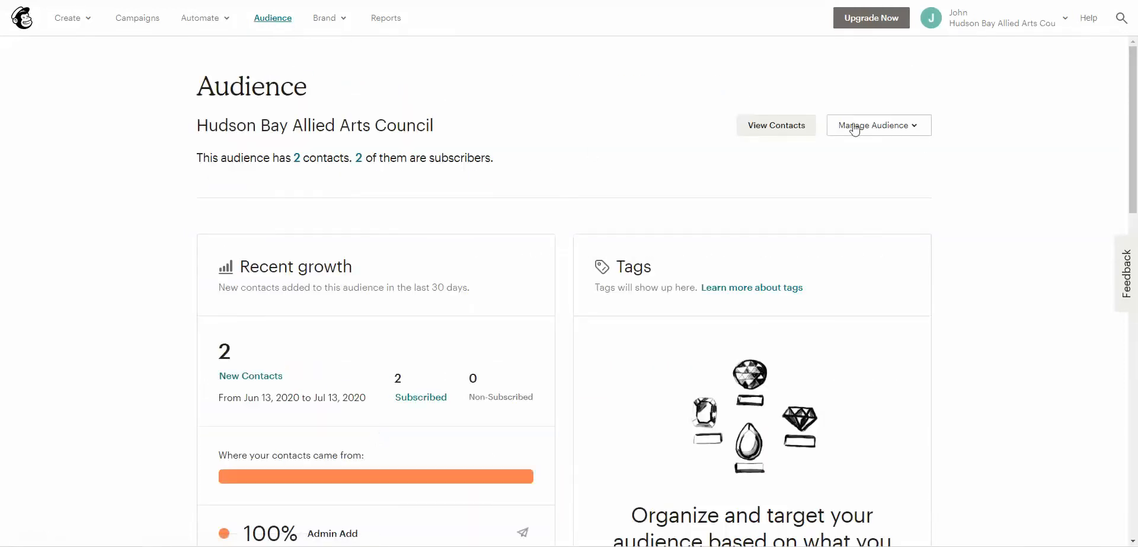
{"action": "left_click", "coordinate": [896, 131]}
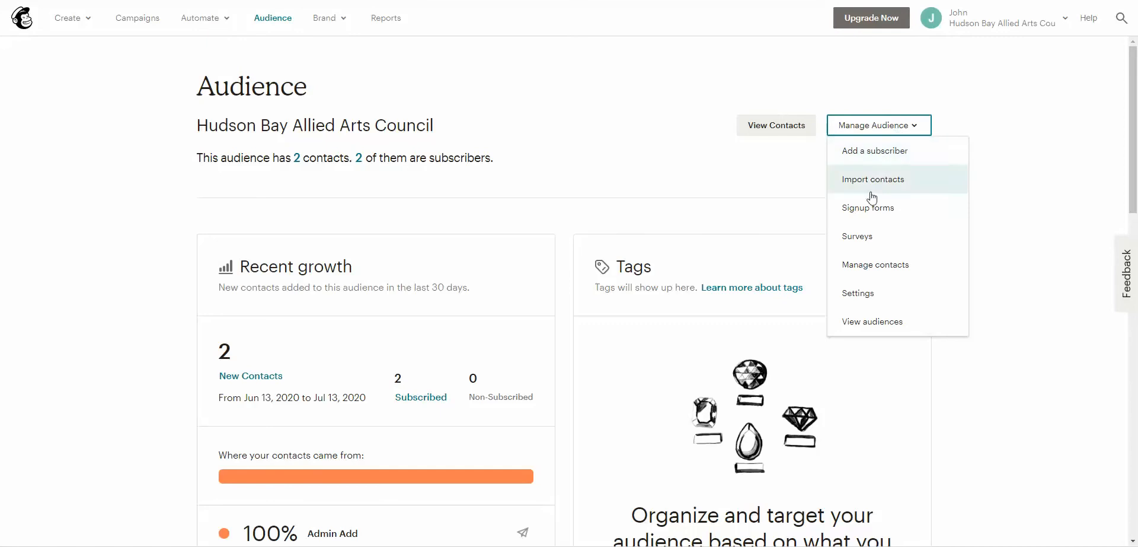
{"action": "left_click", "coordinate": [867, 211]}
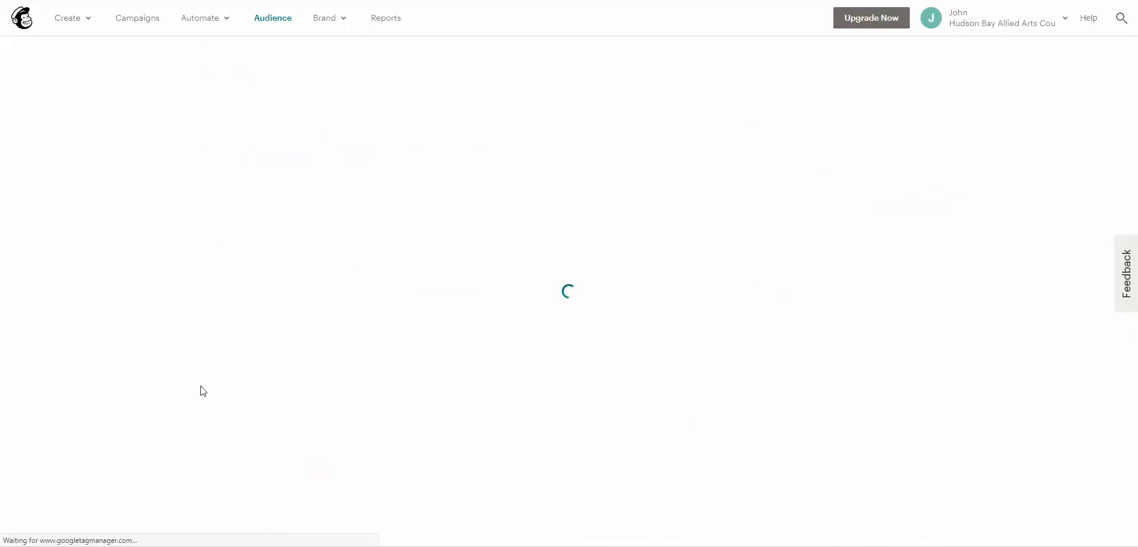
{"action": "scroll", "coordinate": [199, 396], "scroll_direction": "down", "scroll_amount": 3}
{"action": "scroll", "coordinate": [199, 396], "scroll_direction": "down", "scroll_amount": 1}
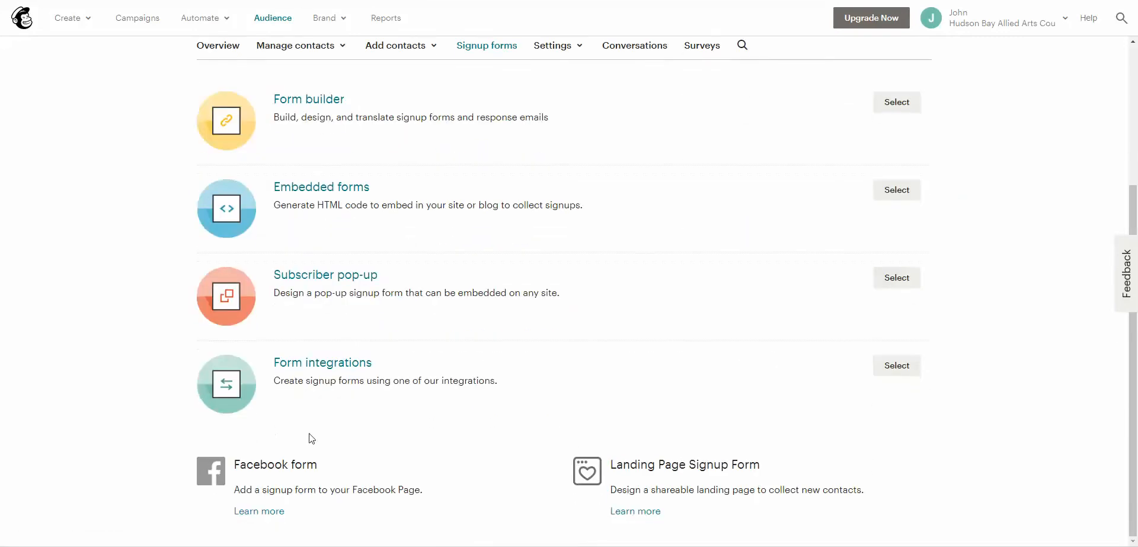
{"action": "left_click", "coordinate": [253, 511]}
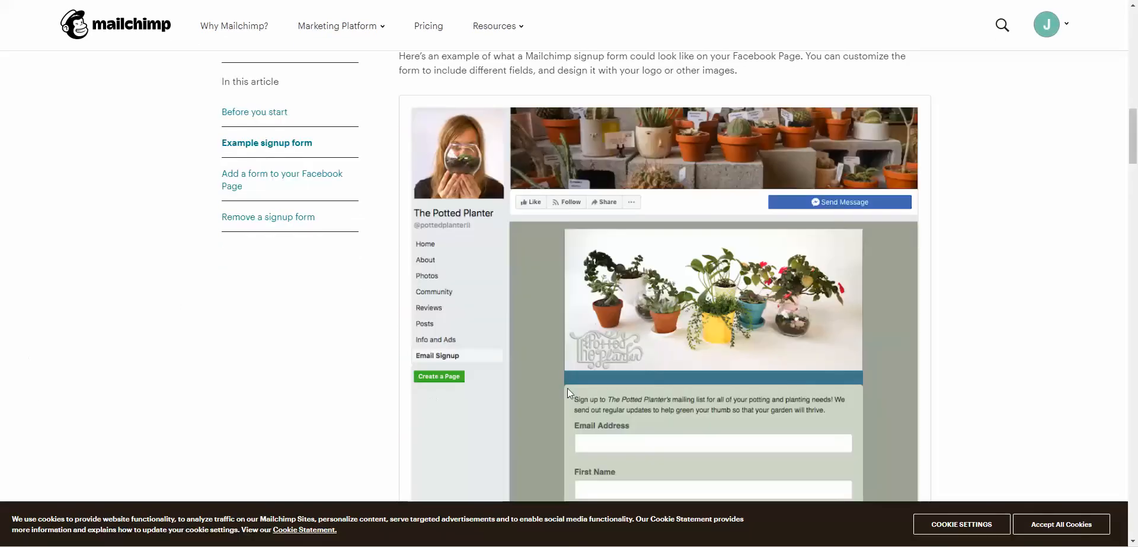
- Read the Facebook form article's introduction, its preparation notes and the example signup form
{"action": "scroll", "coordinate": [611, 388], "scroll_direction": "up", "scroll_amount": 10}
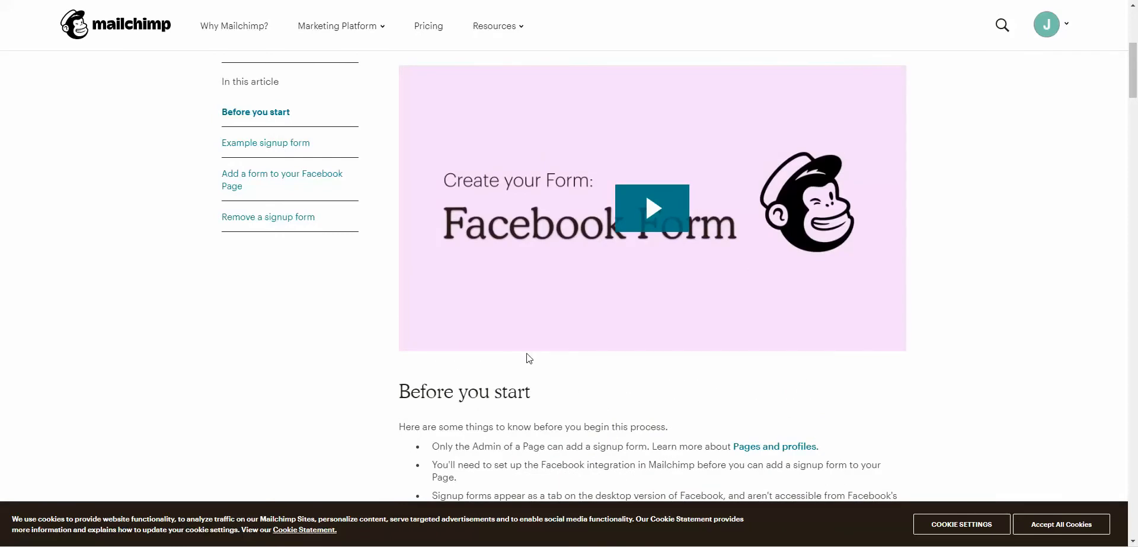
{"action": "scroll", "coordinate": [529, 358], "scroll_direction": "up", "scroll_amount": 3}
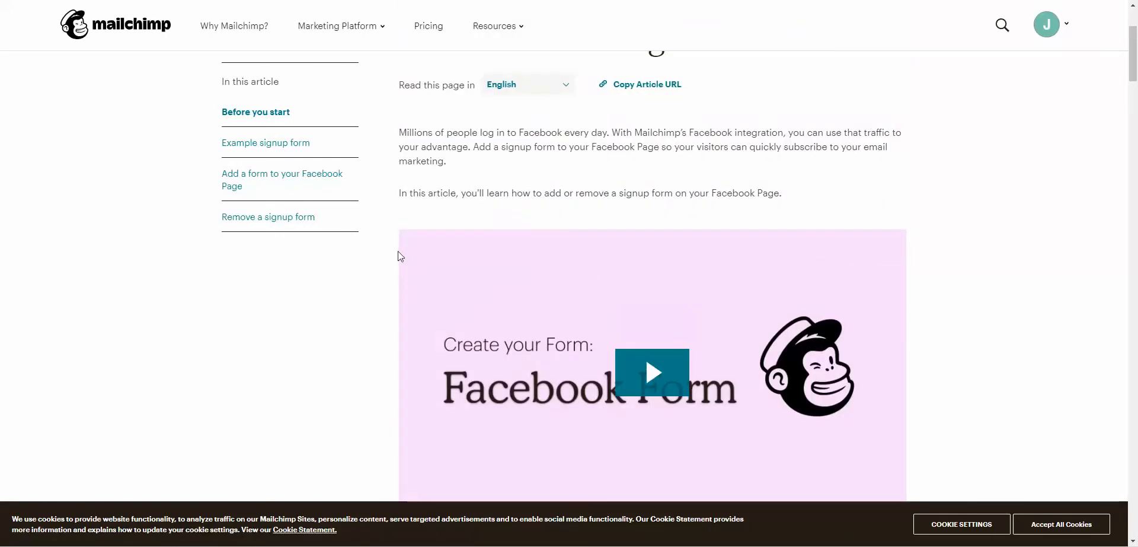
{"action": "scroll", "coordinate": [600, 352], "scroll_direction": "down", "scroll_amount": 3}
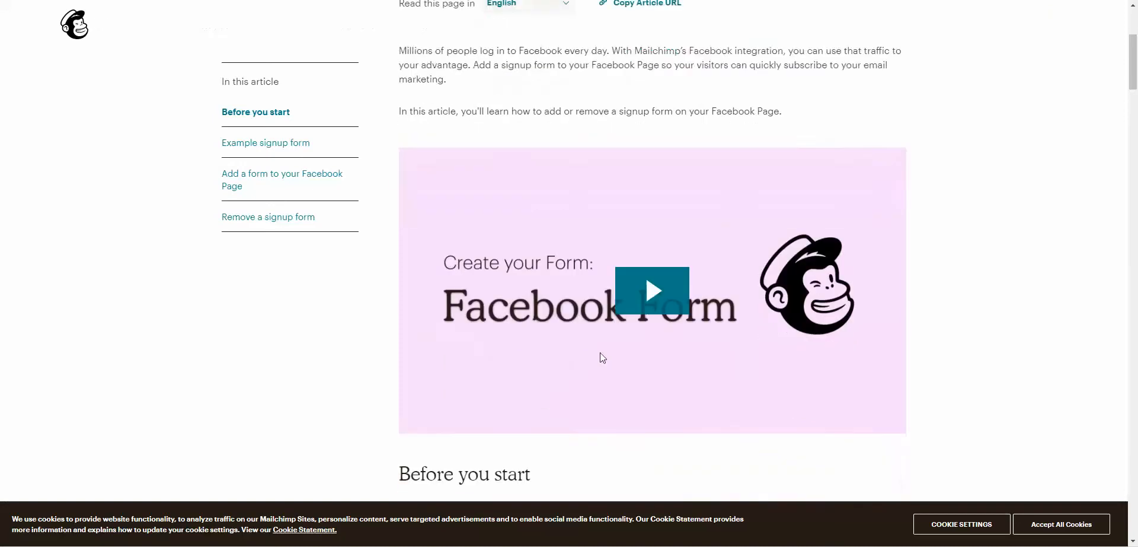
{"action": "scroll", "coordinate": [600, 352], "scroll_direction": "down", "scroll_amount": 15}
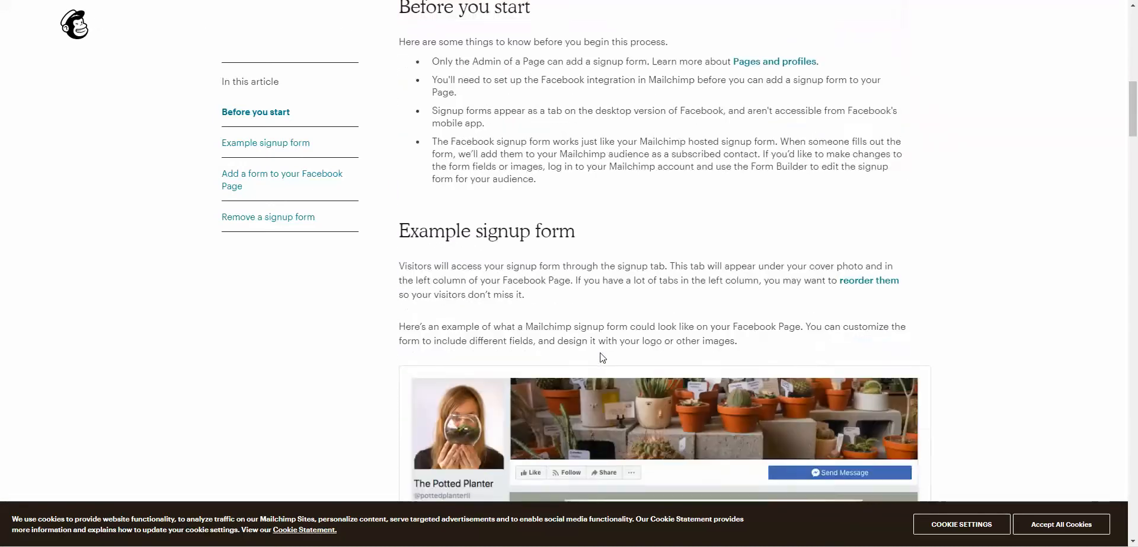
{"action": "scroll", "coordinate": [600, 352], "scroll_direction": "down", "scroll_amount": 5}
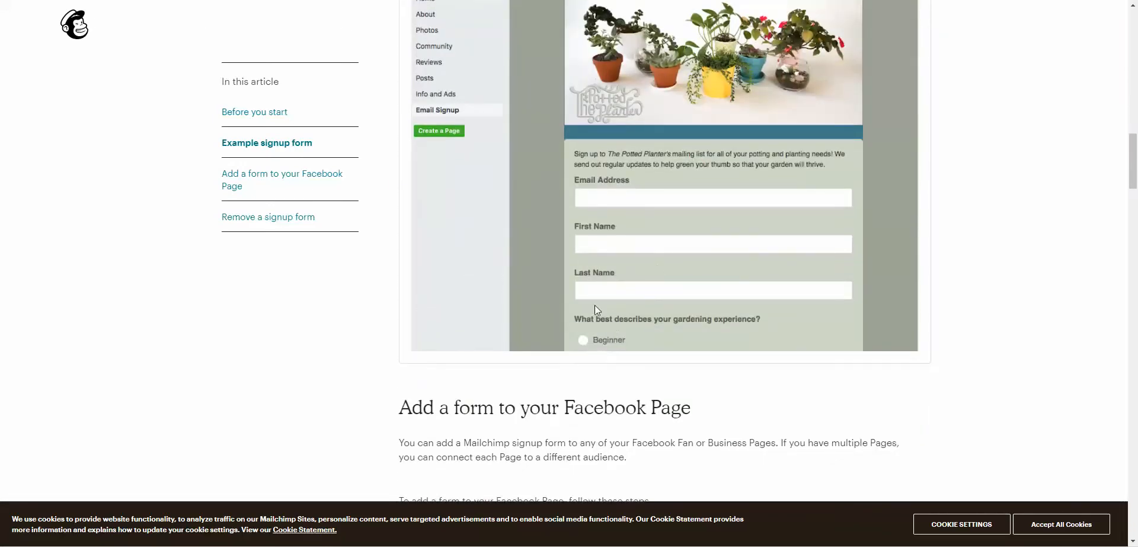
- Read the article's instructions for adding a signup form to a Facebook Page, from connecting the account to saving
{"action": "scroll", "coordinate": [595, 305], "scroll_direction": "down", "scroll_amount": 3}
{"action": "scroll", "coordinate": [686, 355], "scroll_direction": "down", "scroll_amount": 4}
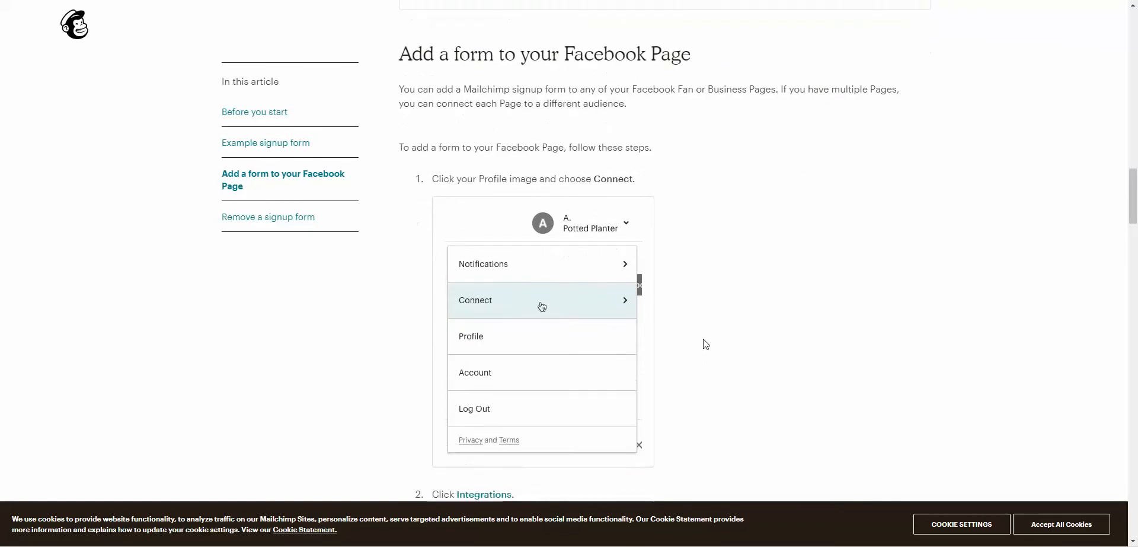
{"action": "scroll", "coordinate": [705, 344], "scroll_direction": "down", "scroll_amount": 4}
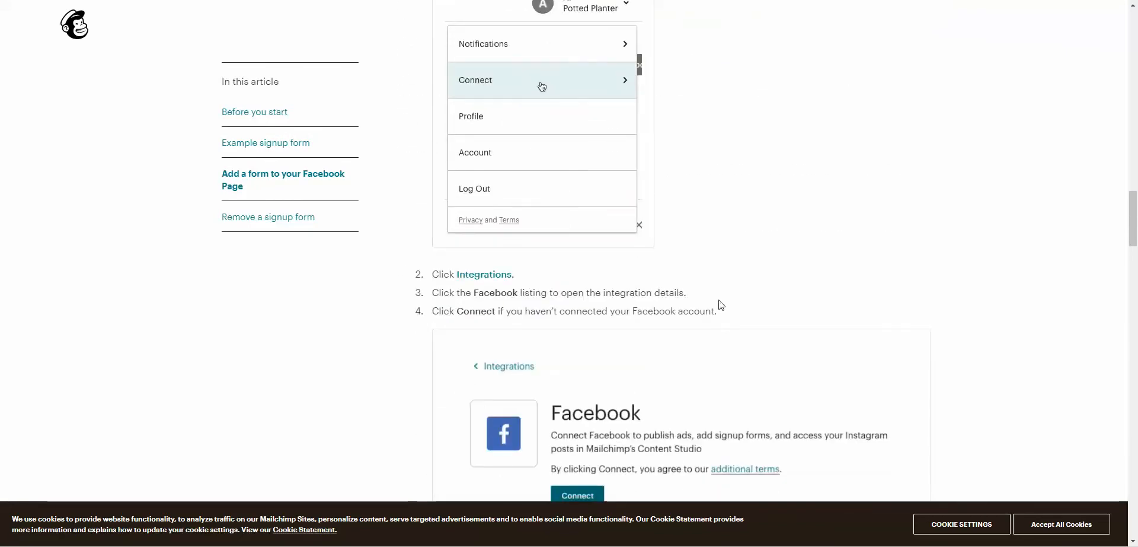
{"action": "scroll", "coordinate": [721, 294], "scroll_direction": "down", "scroll_amount": 3}
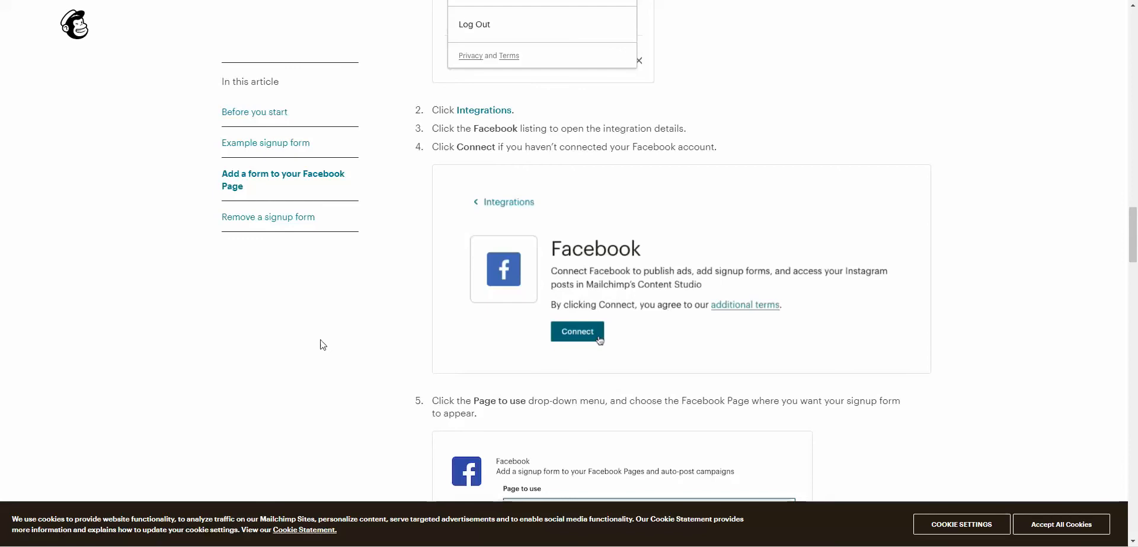
{"action": "scroll", "coordinate": [323, 344], "scroll_direction": "down", "scroll_amount": 4}
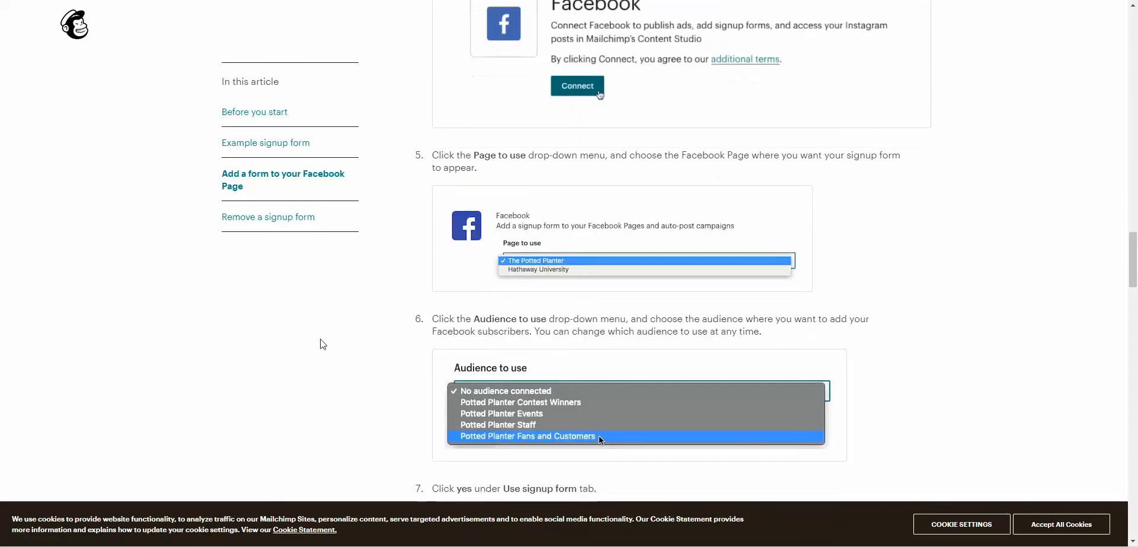
{"action": "scroll", "coordinate": [323, 344], "scroll_direction": "down", "scroll_amount": 5}
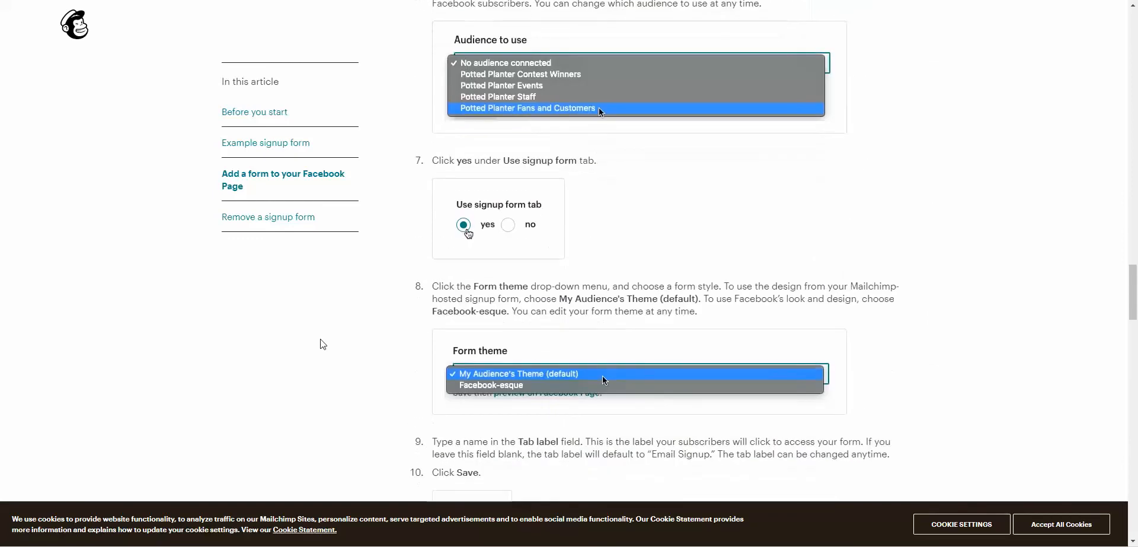
{"action": "scroll", "coordinate": [323, 344], "scroll_direction": "down", "scroll_amount": 3}
{"action": "scroll", "coordinate": [323, 344], "scroll_direction": "down", "scroll_amount": 3}
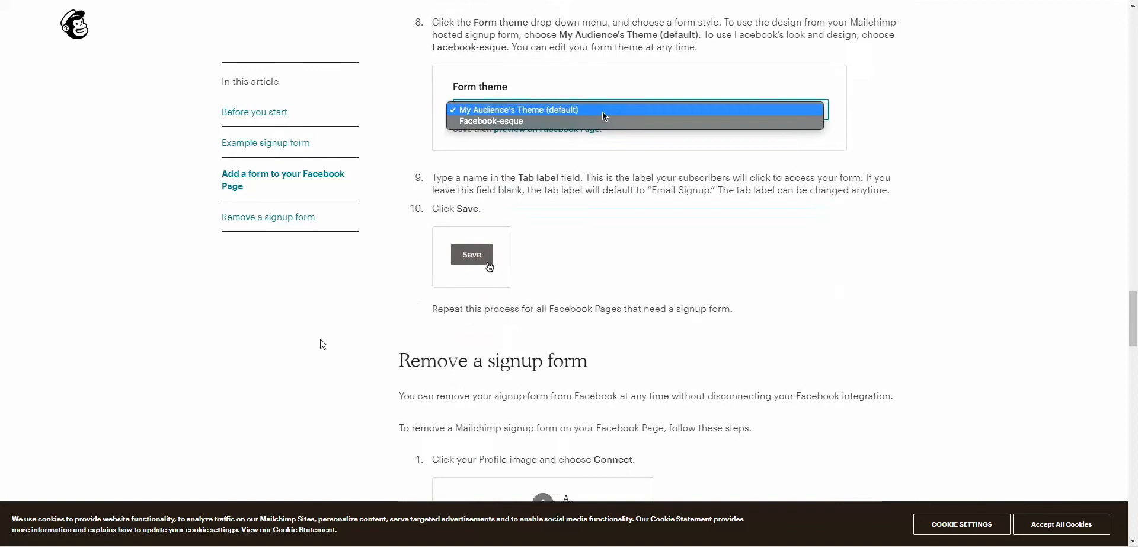
{"action": "scroll", "coordinate": [323, 344], "scroll_direction": "up", "scroll_amount": 7}
{"action": "scroll", "coordinate": [323, 344], "scroll_direction": "up", "scroll_amount": 15}
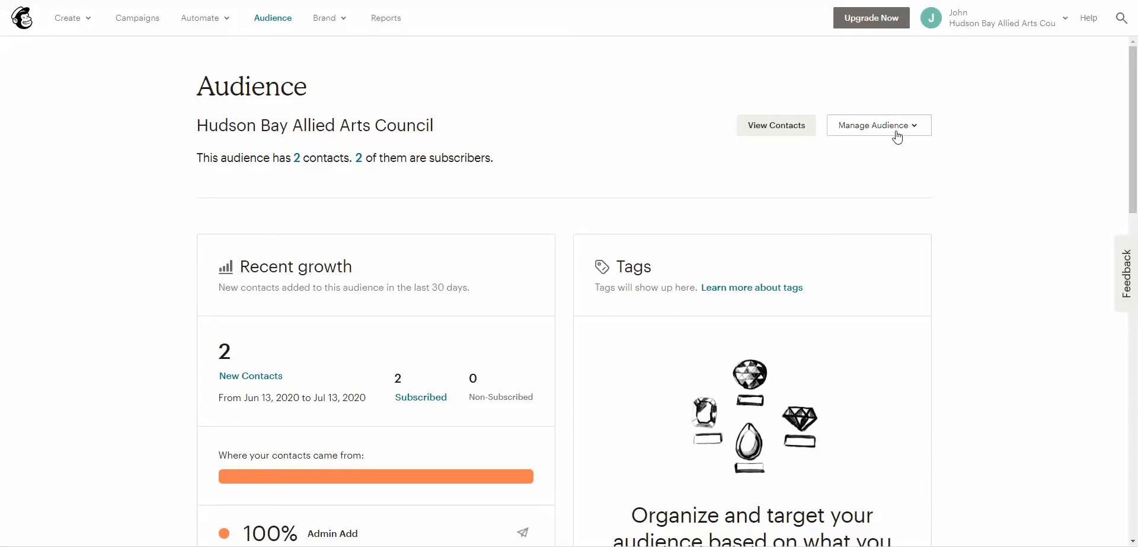
- Return to the audience's signup forms and open the help article about the Landing Page Signup Form
{"action": "left_click", "coordinate": [898, 134]}
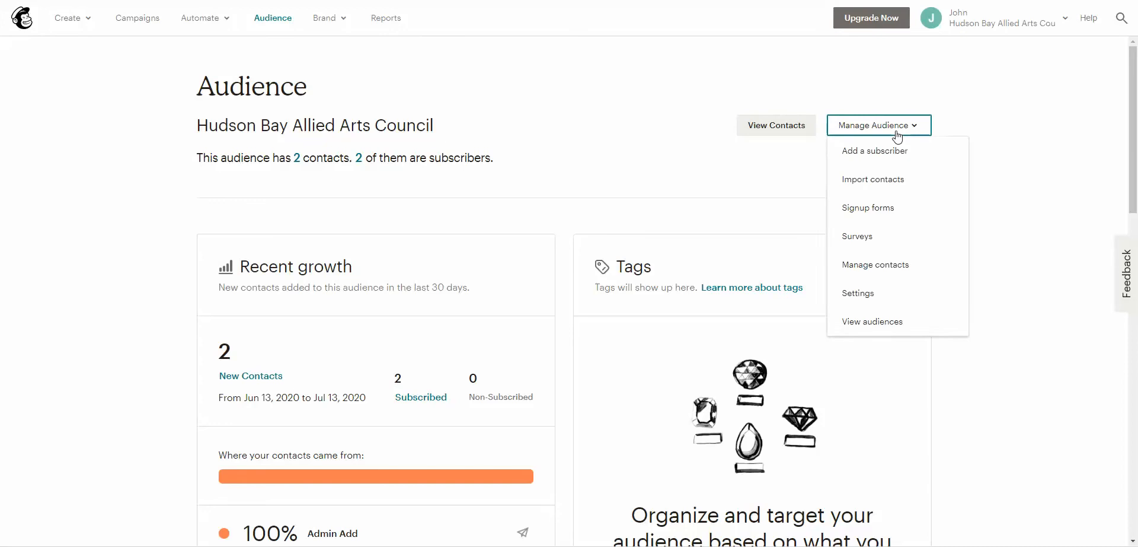
{"action": "left_click", "coordinate": [878, 211]}
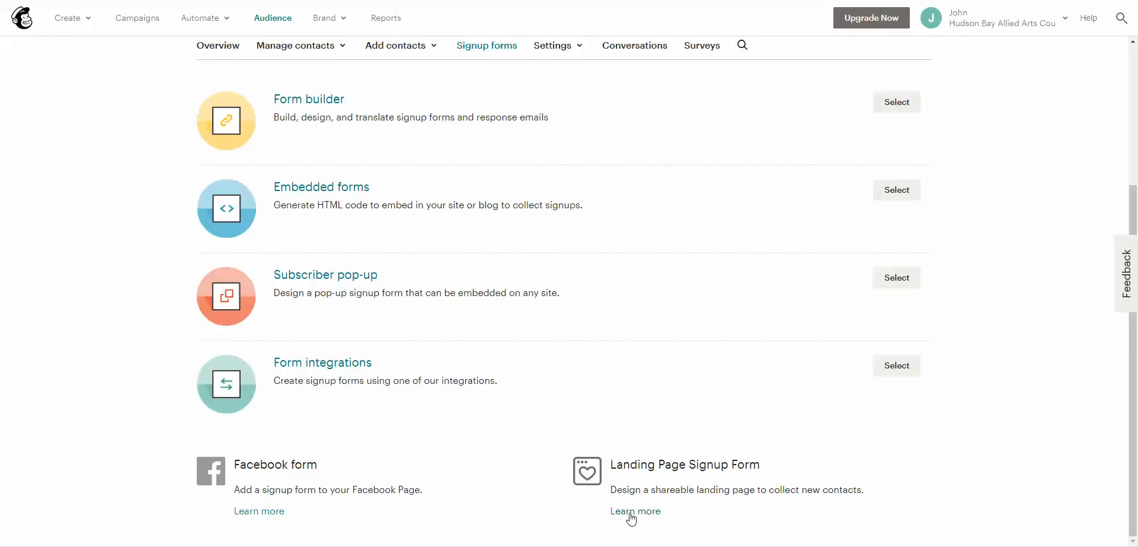
{"action": "scroll", "coordinate": [651, 403], "scroll_direction": "up", "scroll_amount": 3}
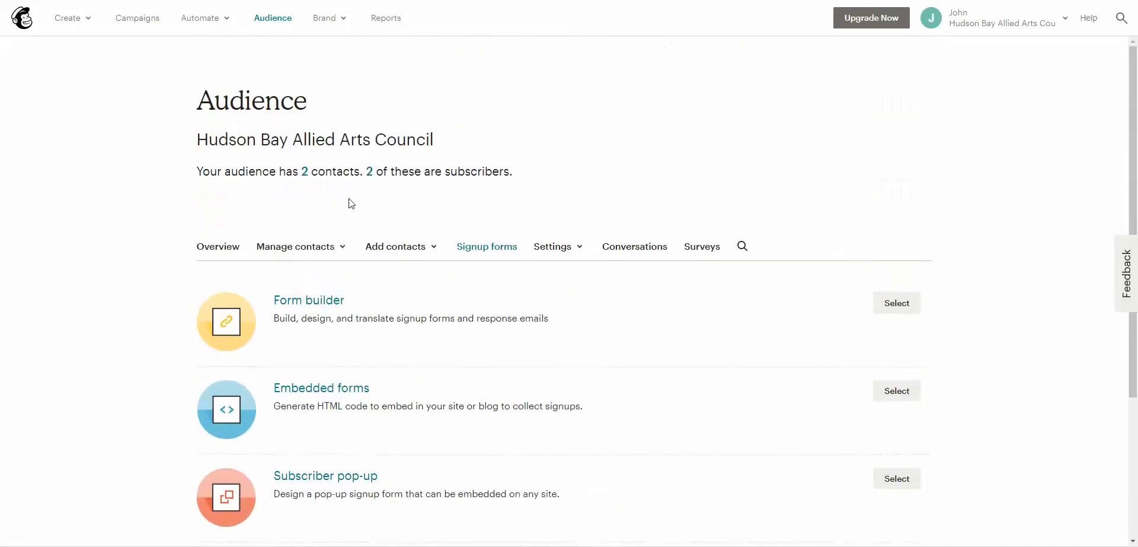
{"action": "scroll", "coordinate": [651, 514], "scroll_direction": "down", "scroll_amount": 3}
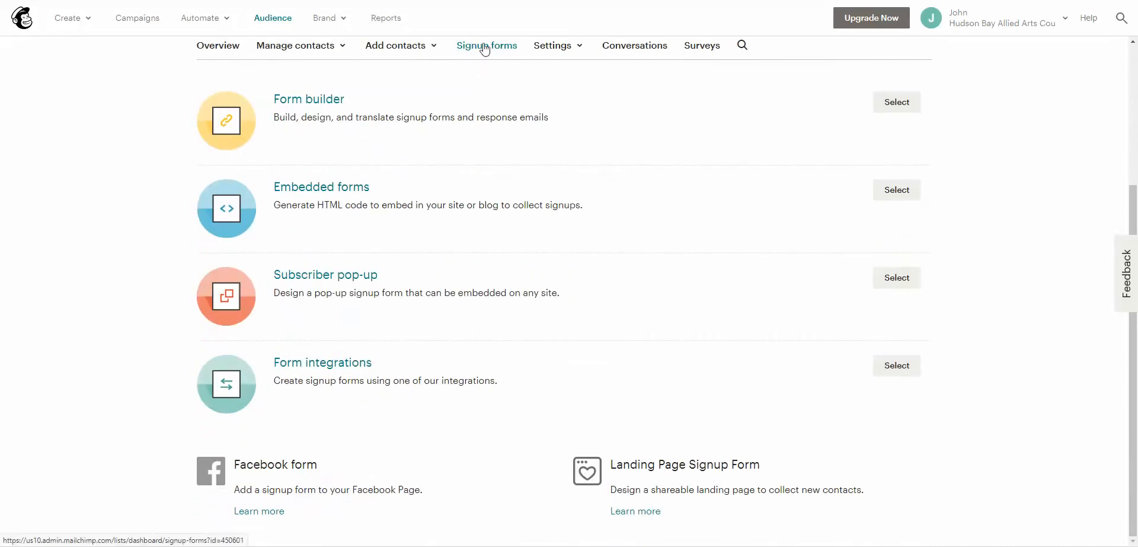
{"action": "left_click", "coordinate": [627, 515]}
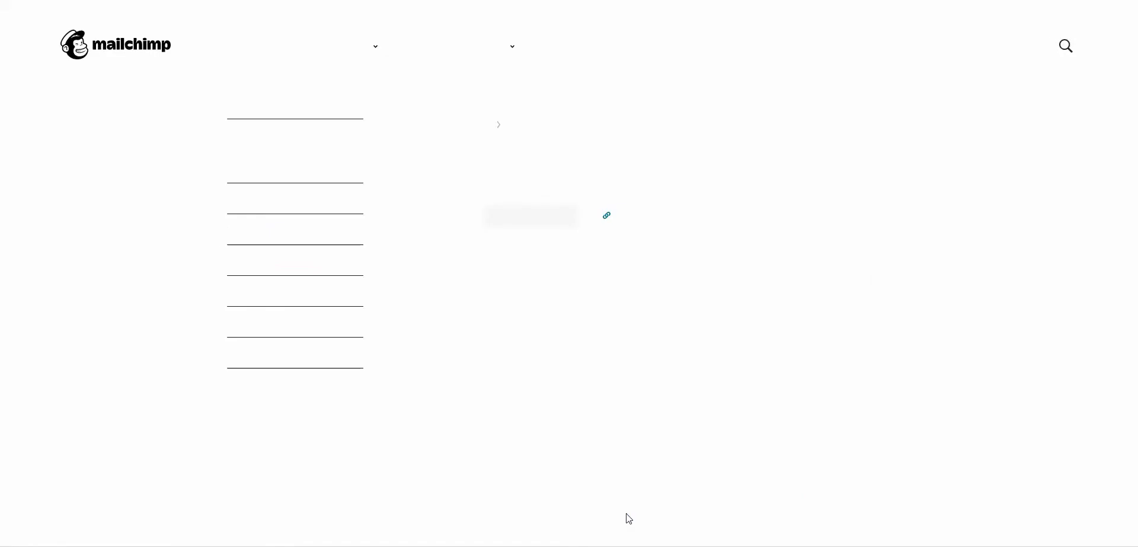
- Open the linked Create a Landing Page guide and find its steps for creating a landing page
{"action": "scroll", "coordinate": [534, 422], "scroll_direction": "down", "scroll_amount": 10}
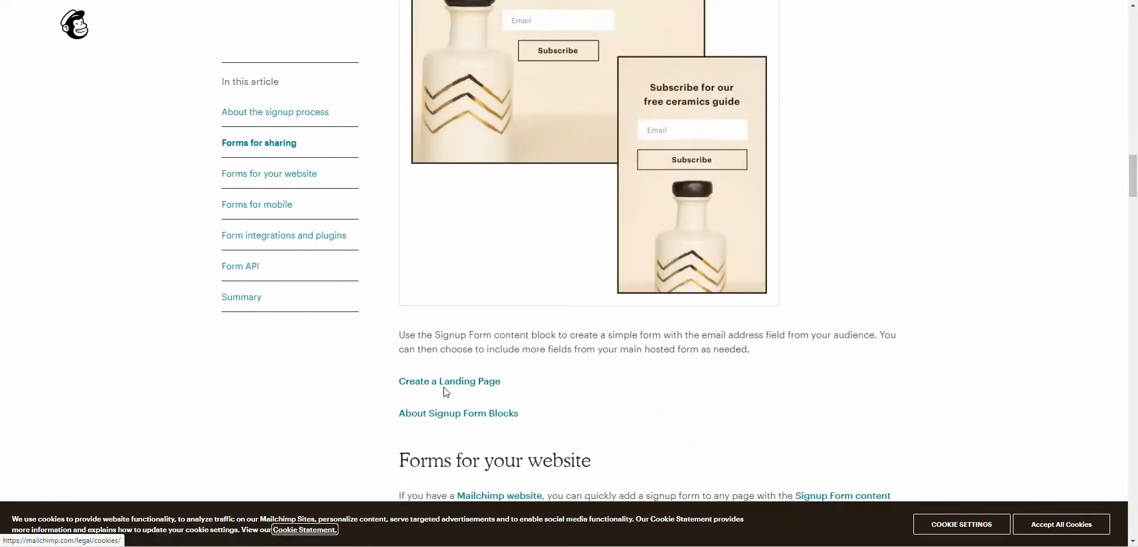
{"action": "left_click", "coordinate": [444, 384]}
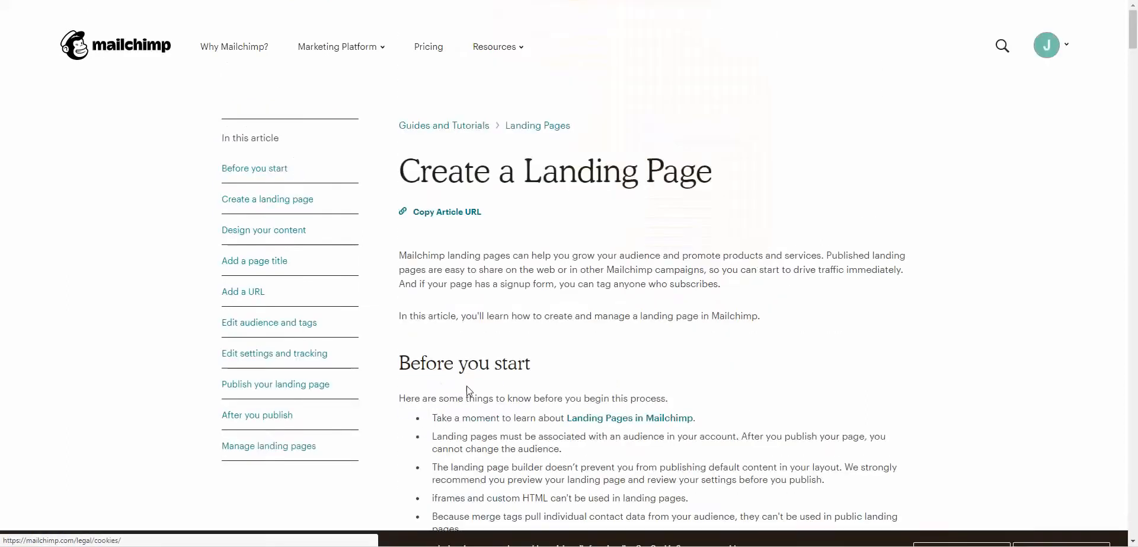
{"action": "scroll", "coordinate": [467, 386], "scroll_direction": "down", "scroll_amount": 6}
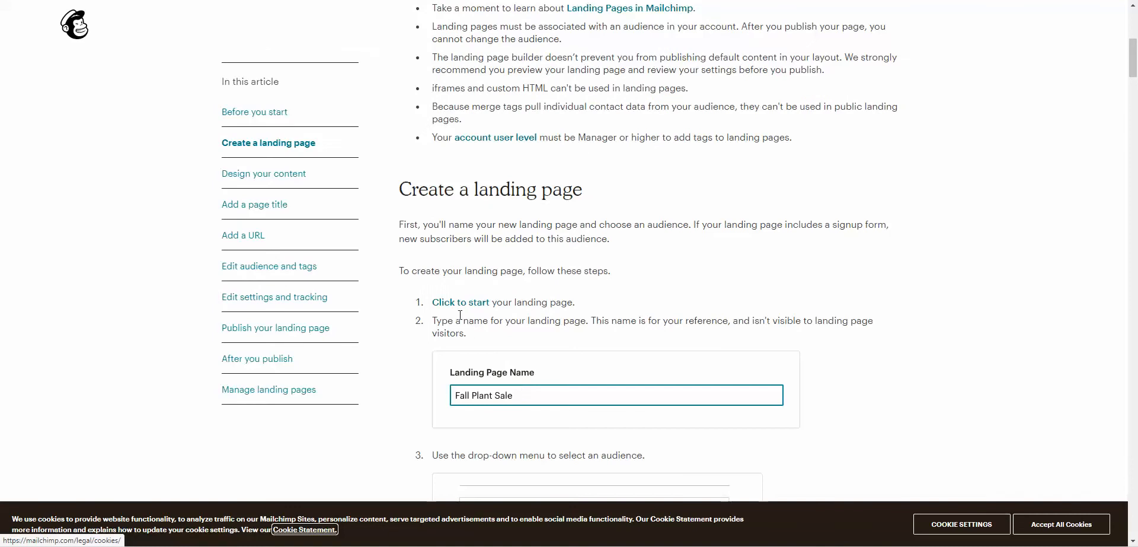
- Start a landing page named Mailing List for the Hudson Bay Allied Arts Council audience, using the Grow Your List template
{"action": "left_click", "coordinate": [456, 305]}
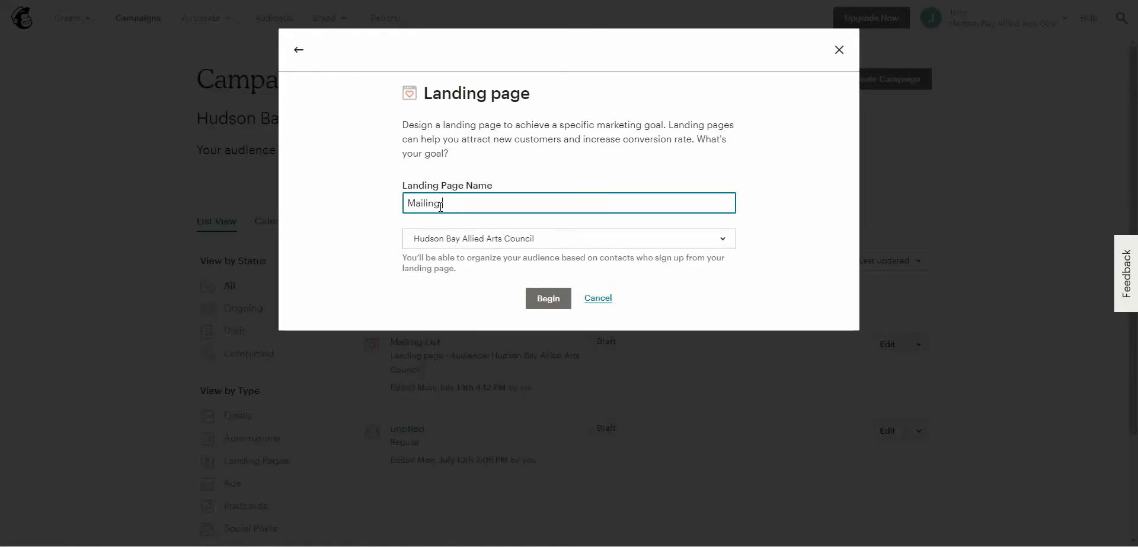
{"action": "left_click", "coordinate": [539, 297]}
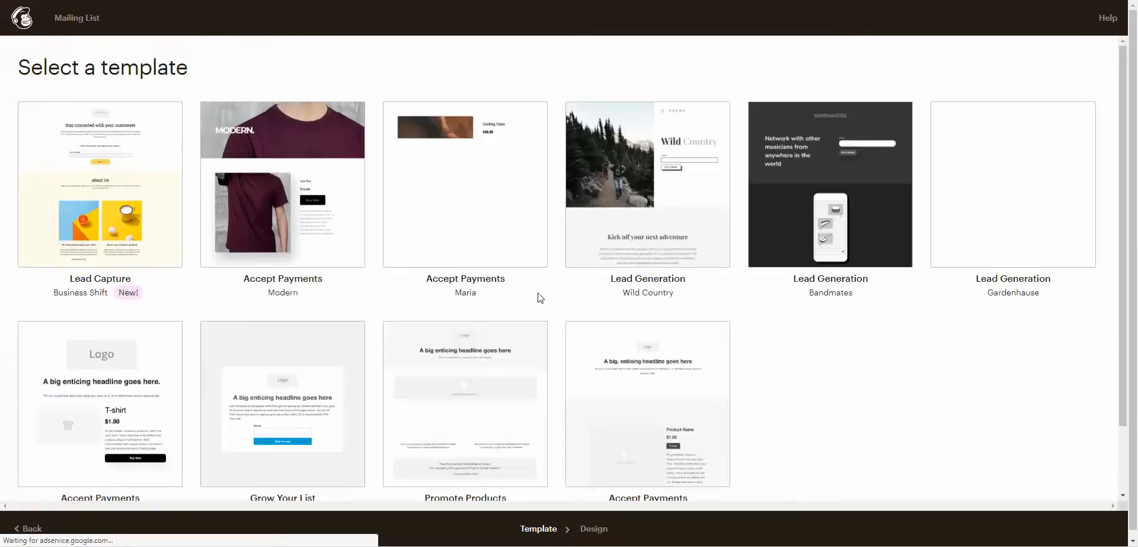
{"action": "left_click", "coordinate": [274, 429]}
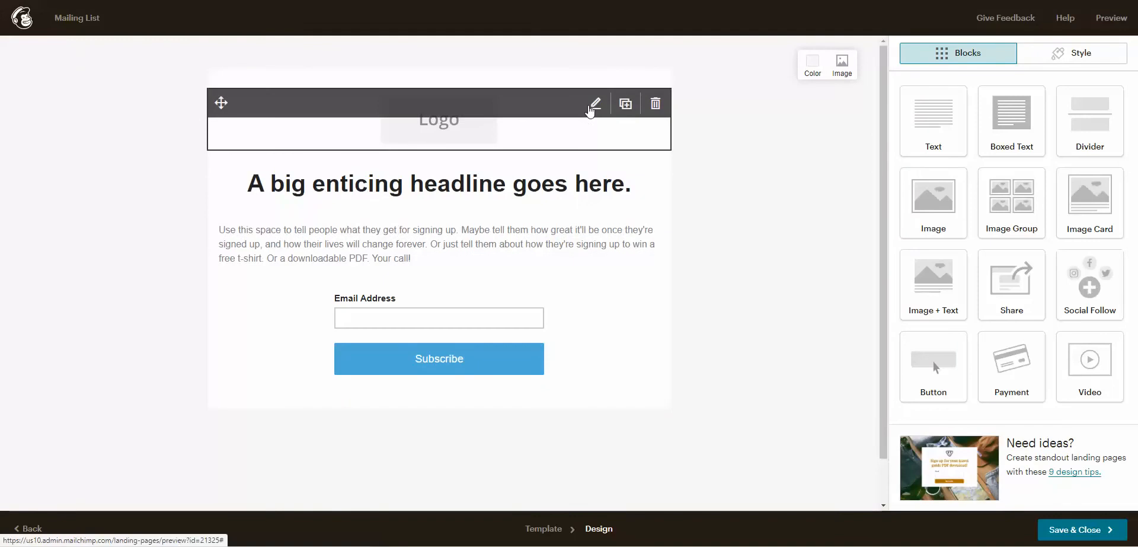
- Replace the landing page's logo placeholder with the Hudson Bay Allied Arts Council header image, HudsonBayHeader.jpg
{"action": "left_click", "coordinate": [595, 105]}
{"action": "left_click", "coordinate": [975, 136]}
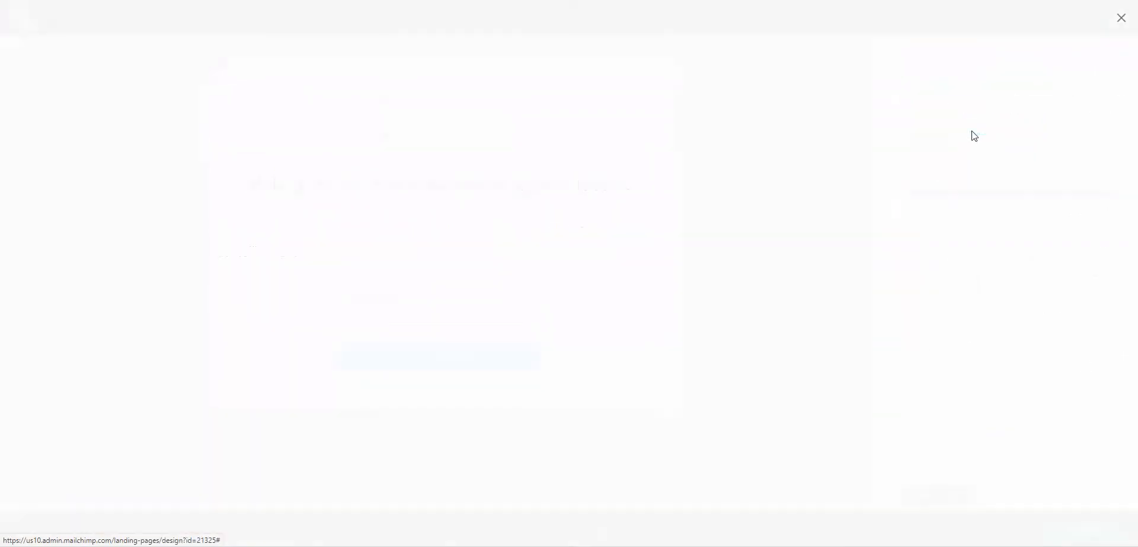
{"action": "left_click", "coordinate": [900, 200]}
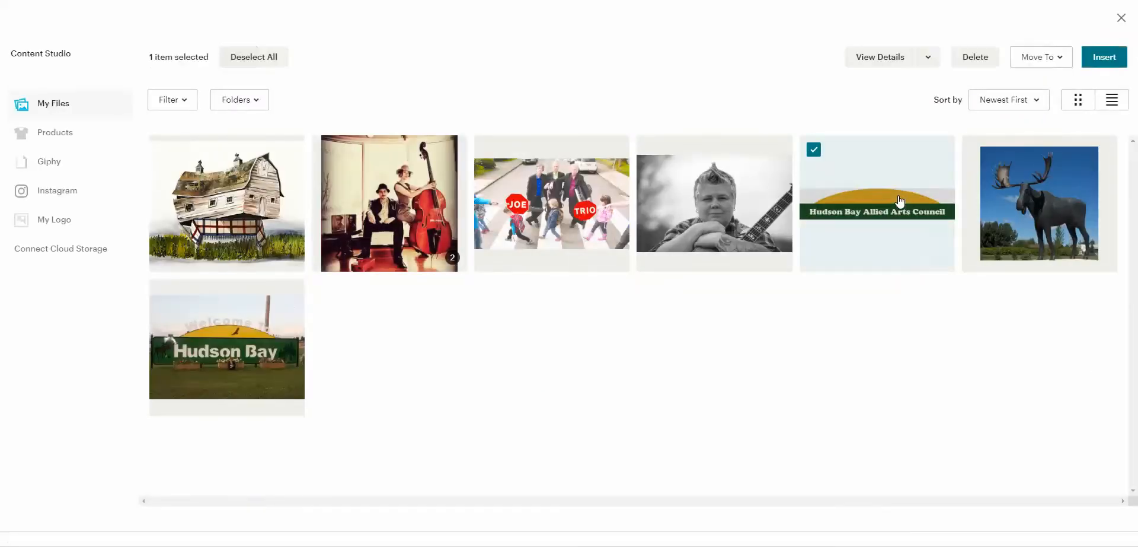
{"action": "left_click", "coordinate": [1100, 66]}
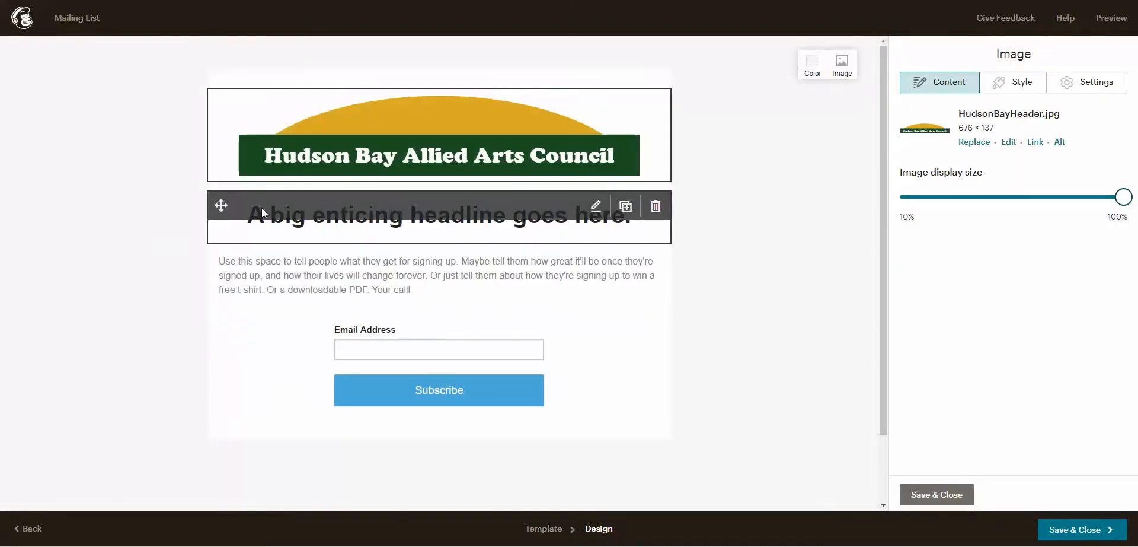
- Replace the placeholder headline with "Join our mailing list to keep informed on upcoming performances and visual arts exhibiotions"
{"action": "left_click", "coordinate": [407, 224]}
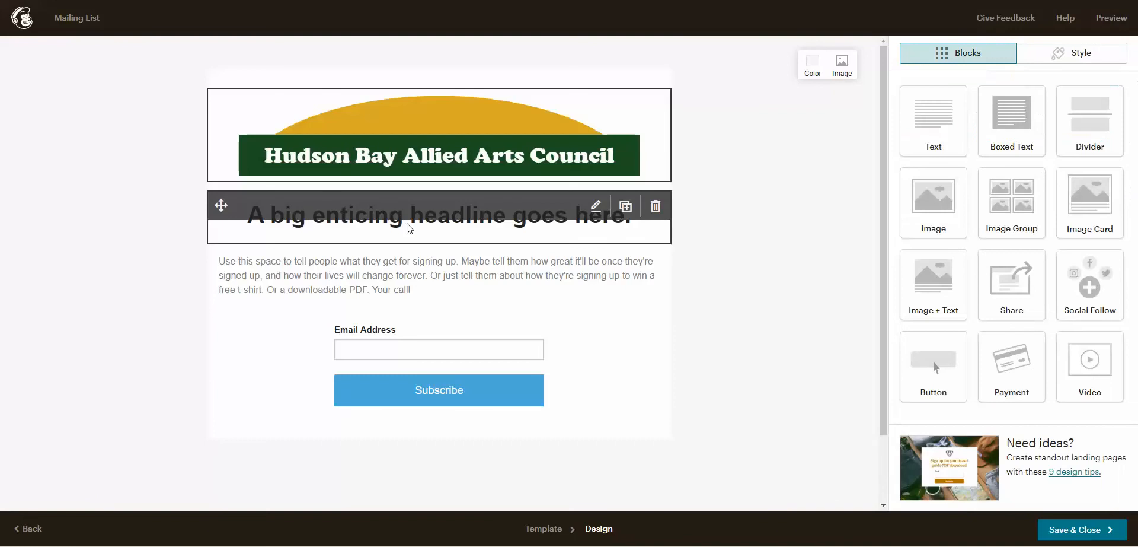
{"action": "left_click", "coordinate": [593, 207]}
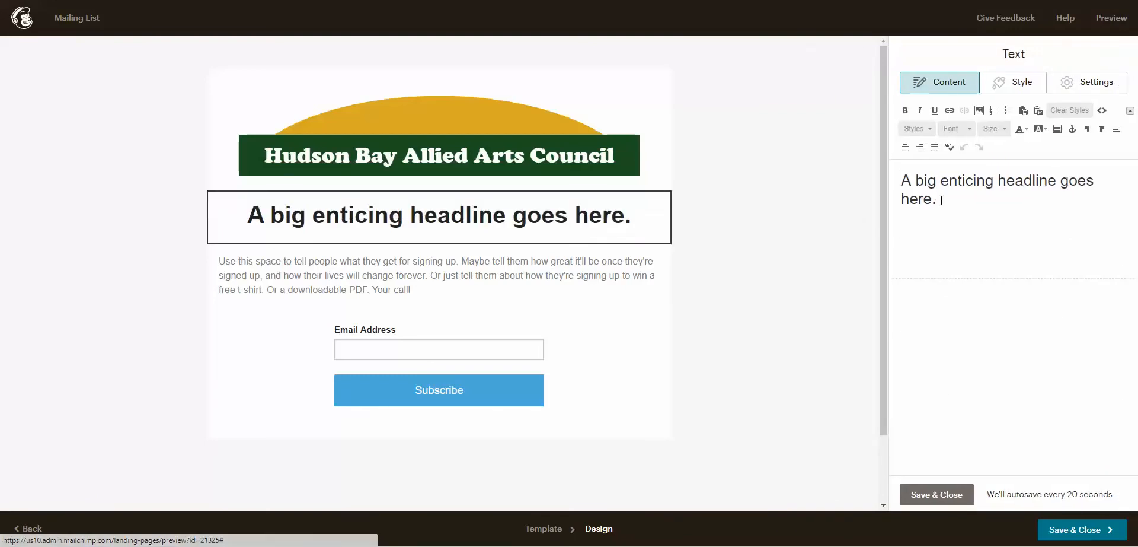
{"action": "left_click_drag", "start_coordinate": [939, 199], "coordinate": [890, 182]}
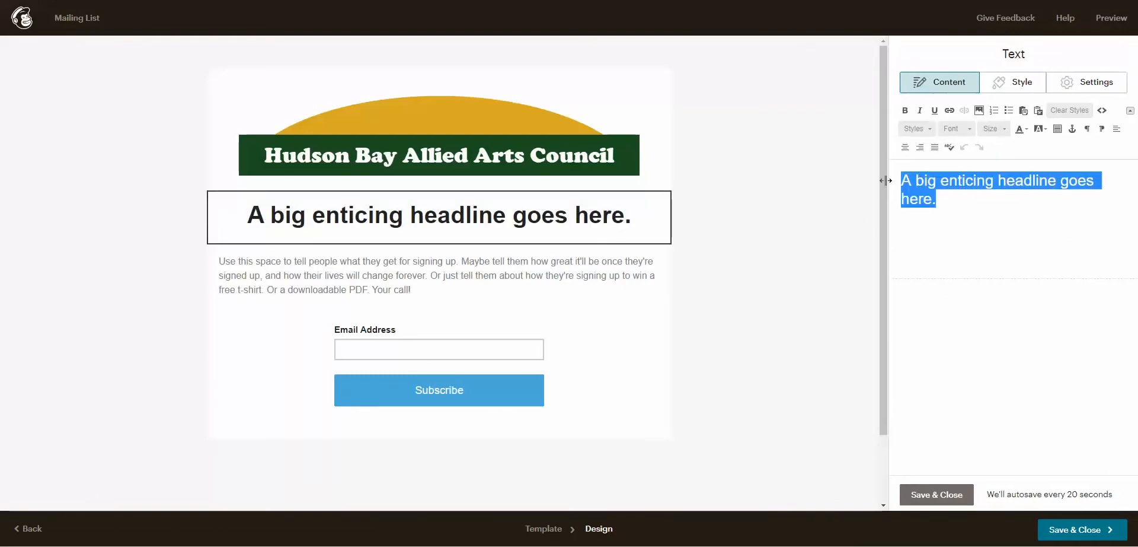
{"action": "type", "text": "Join ou"}
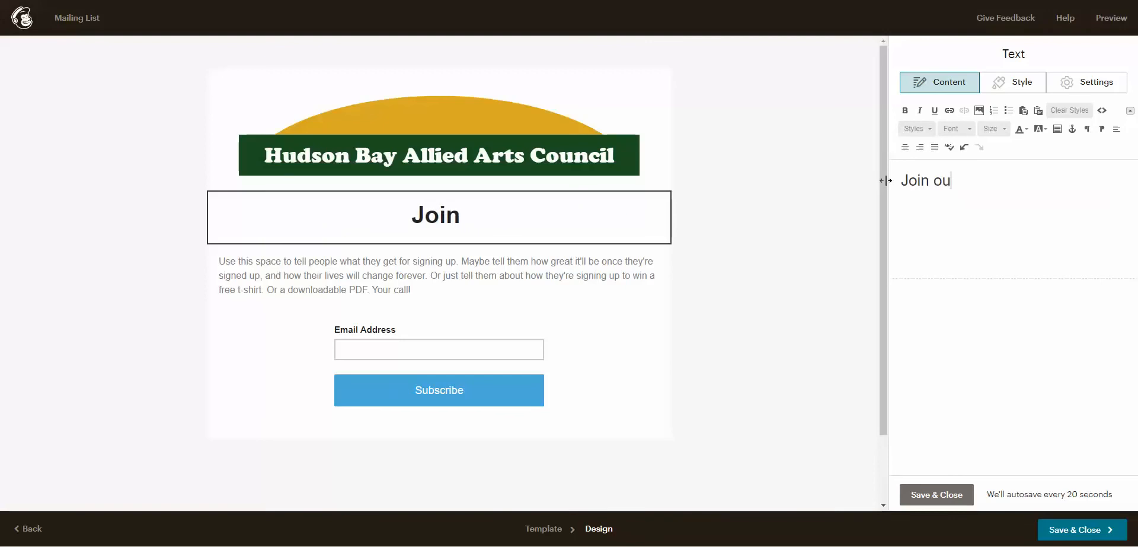
{"action": "type", "text": "r mailing "}
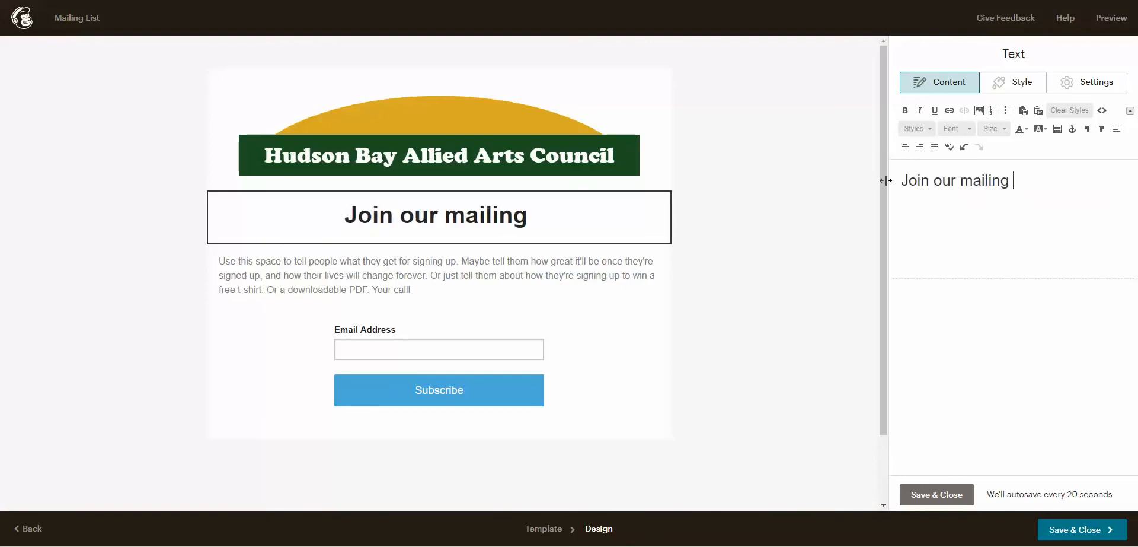
{"action": "type", "text": "list to keep"}
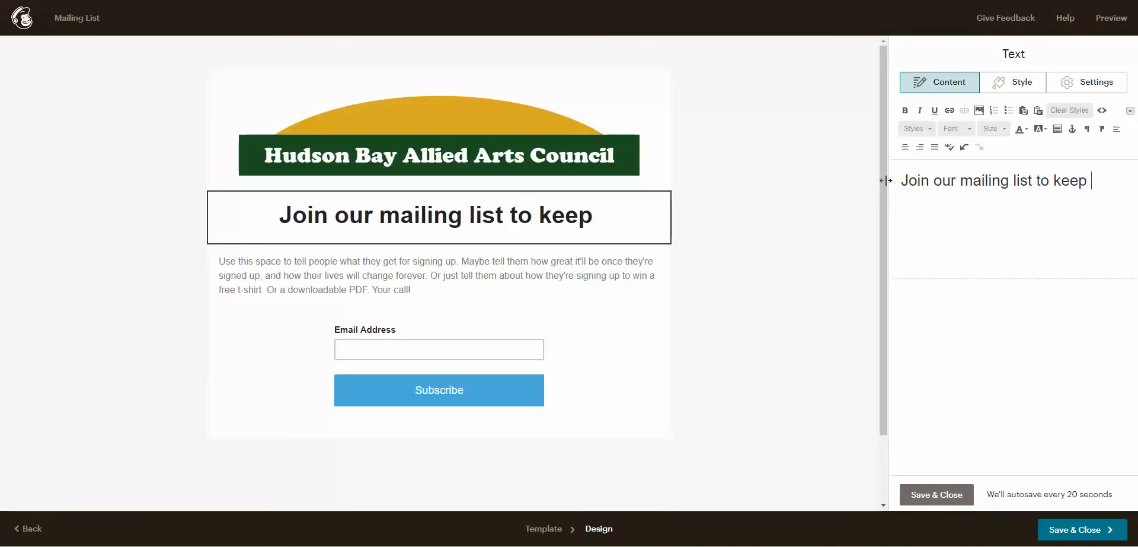
{"action": "type", "text": " inform"}
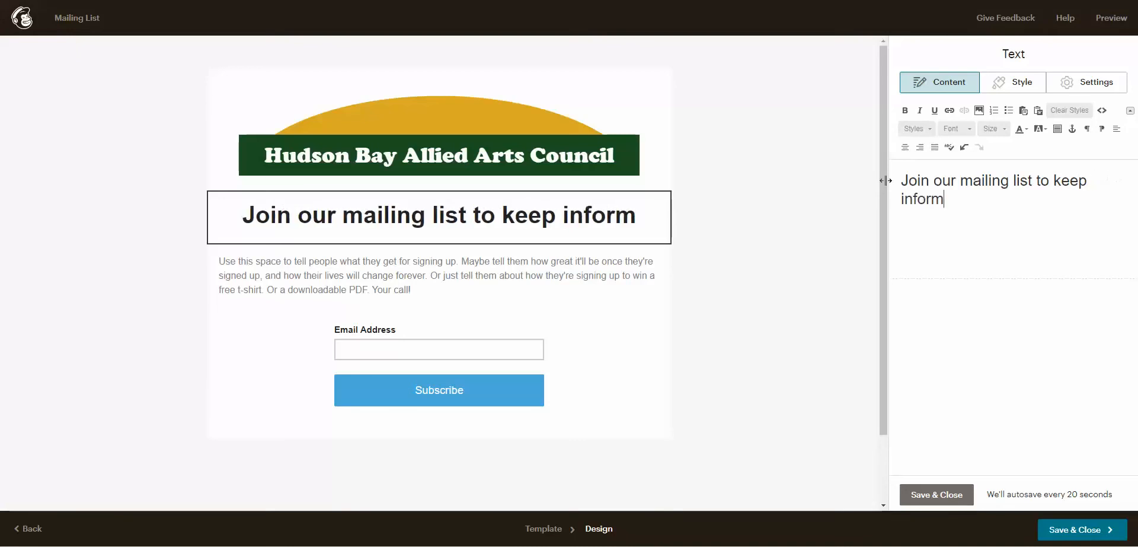
{"action": "type", "text": "ed on upco"}
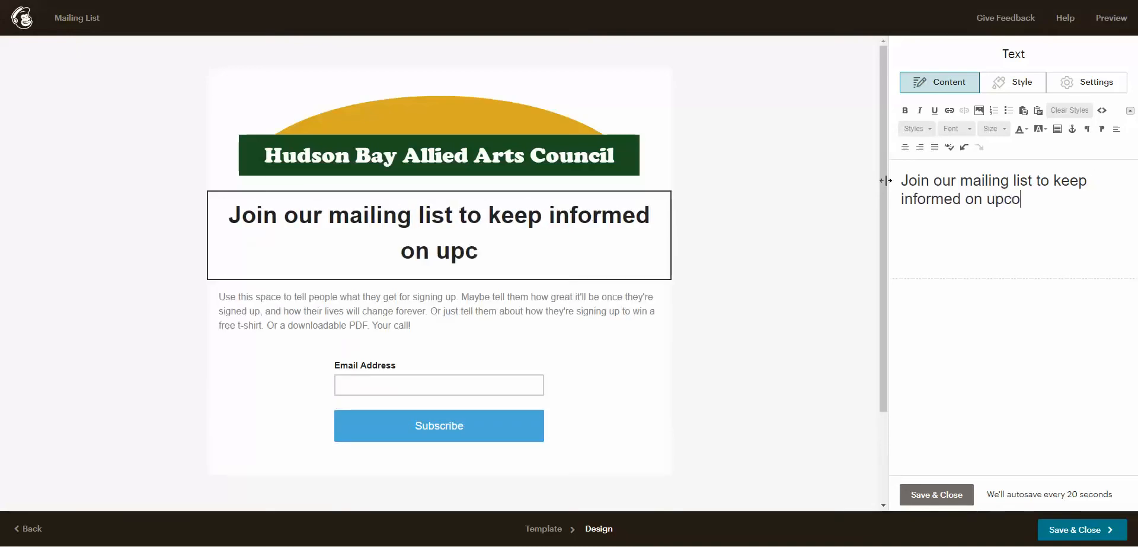
{"action": "type", "text": "ming performa"}
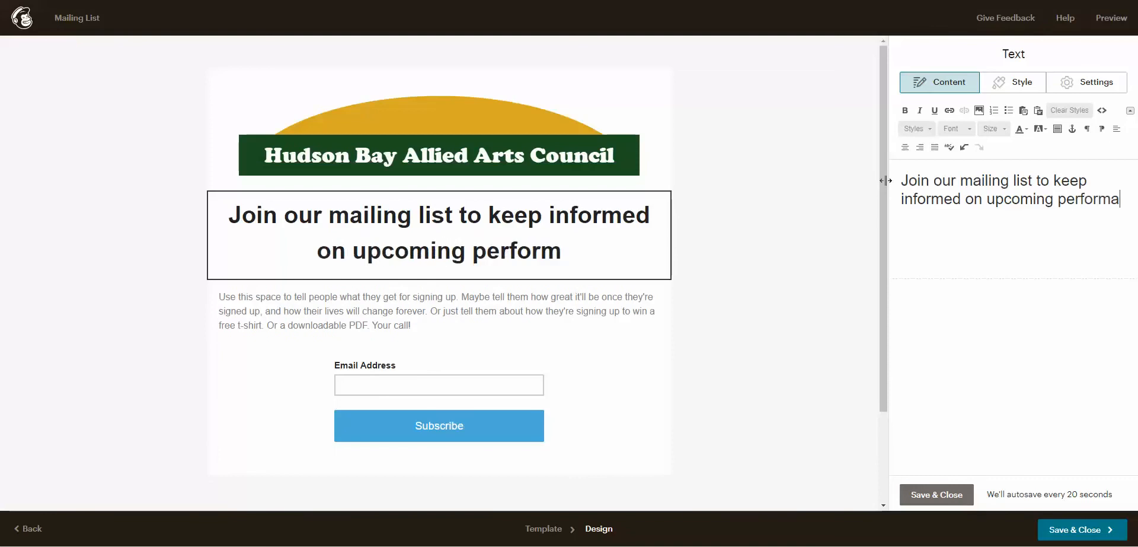
{"action": "type", "text": "nces and vis"}
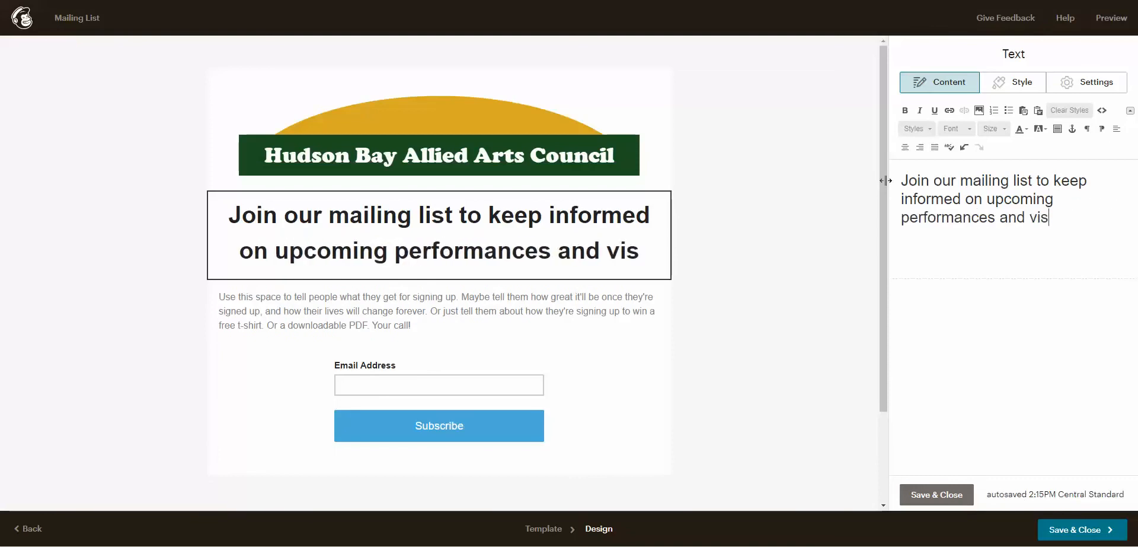
{"action": "type", "text": "ual art"}
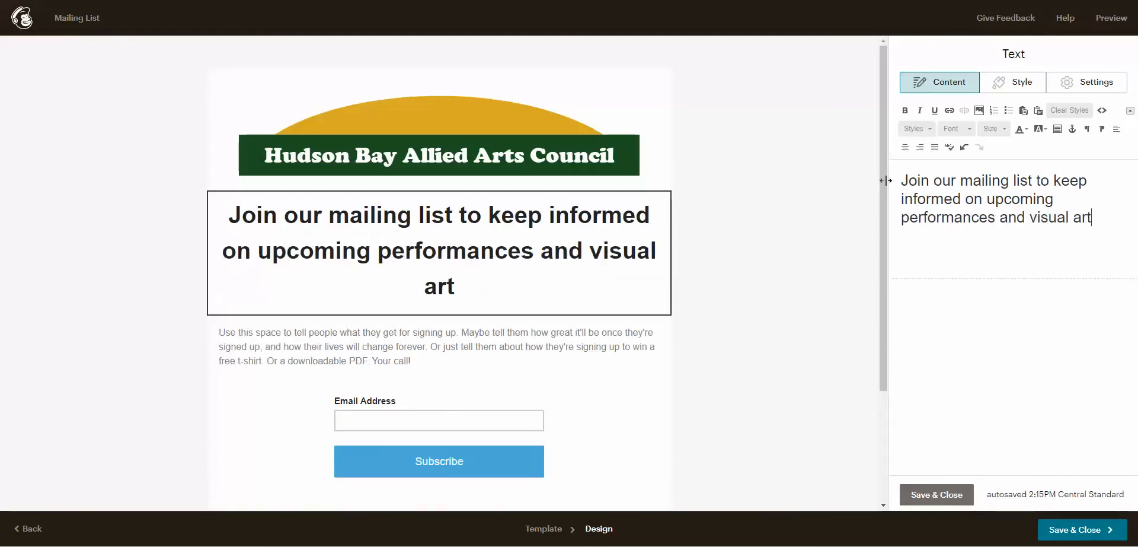
{"action": "type", "text": "s exk"}
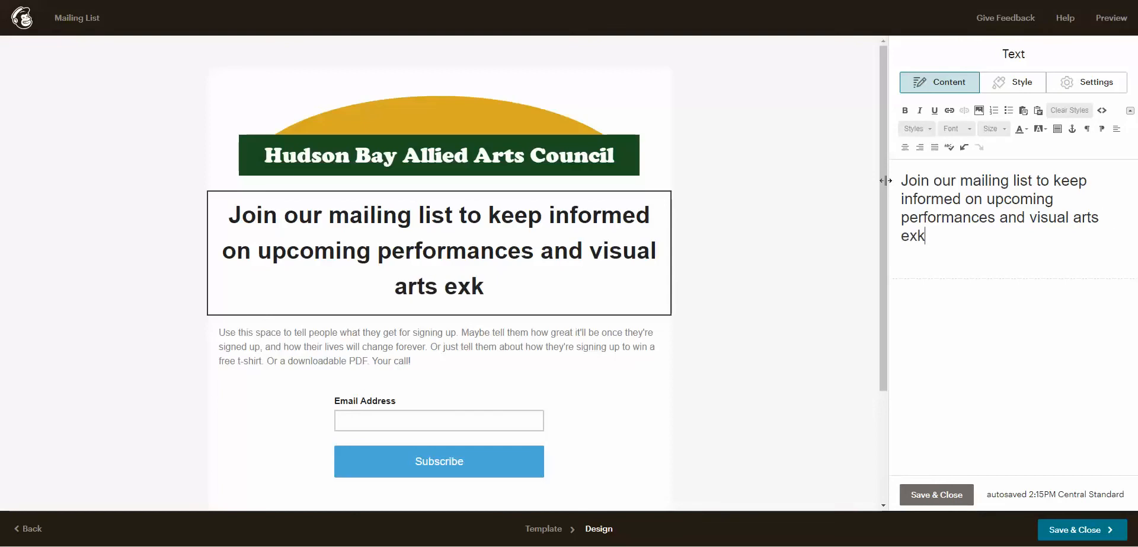
{"action": "key", "text": "BackSpace"}
{"action": "type", "text": "hibiotion"}
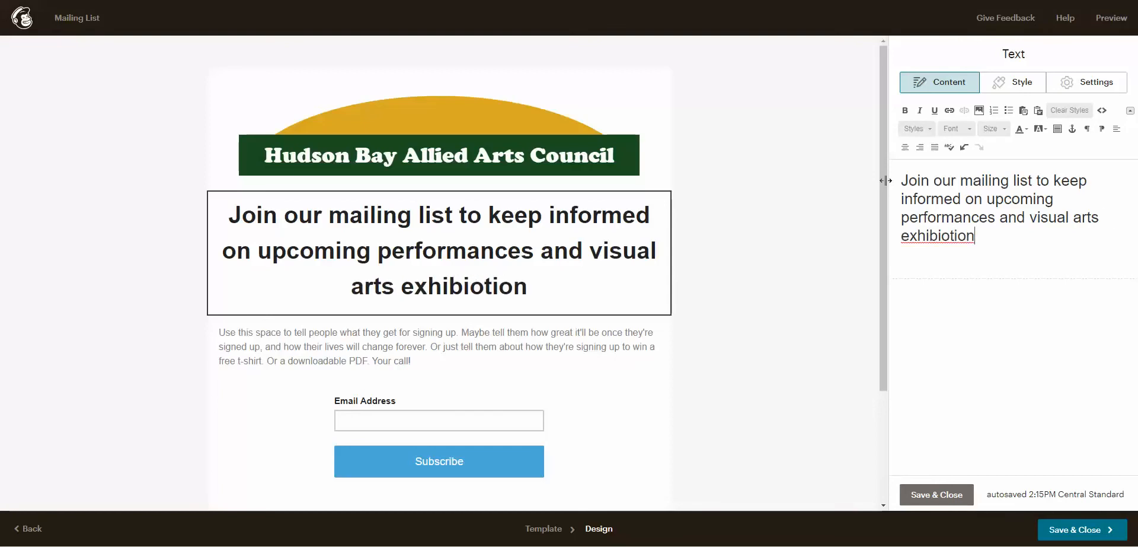
{"action": "type", "text": "s"}
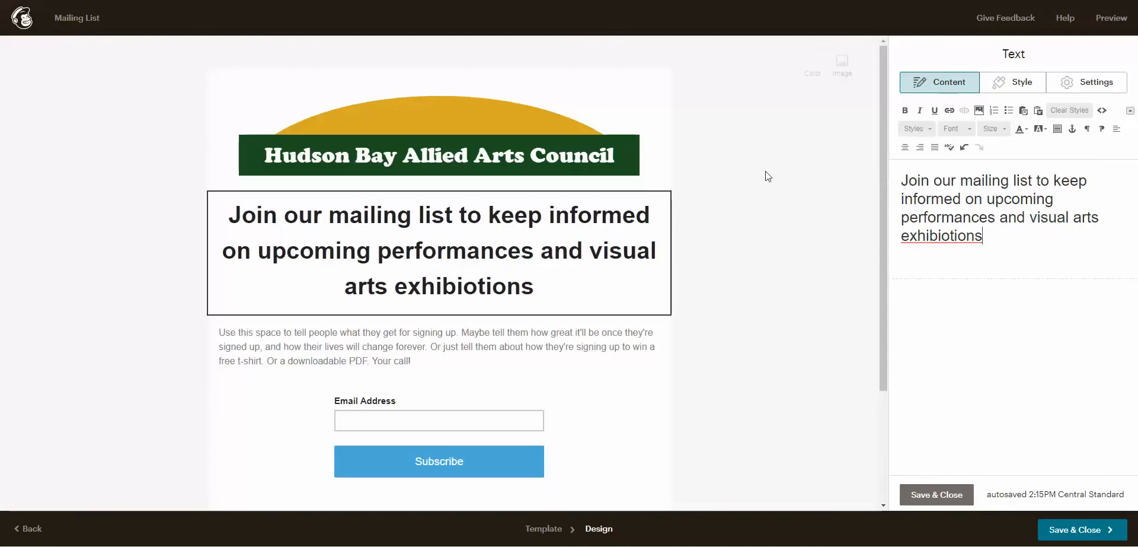
- Correct the misspelled last word of the headline to "exhibitions" using the spelling suggestion and end the sentence with a period
{"action": "right_click", "coordinate": [474, 289]}
{"action": "left_click", "coordinate": [978, 241]}
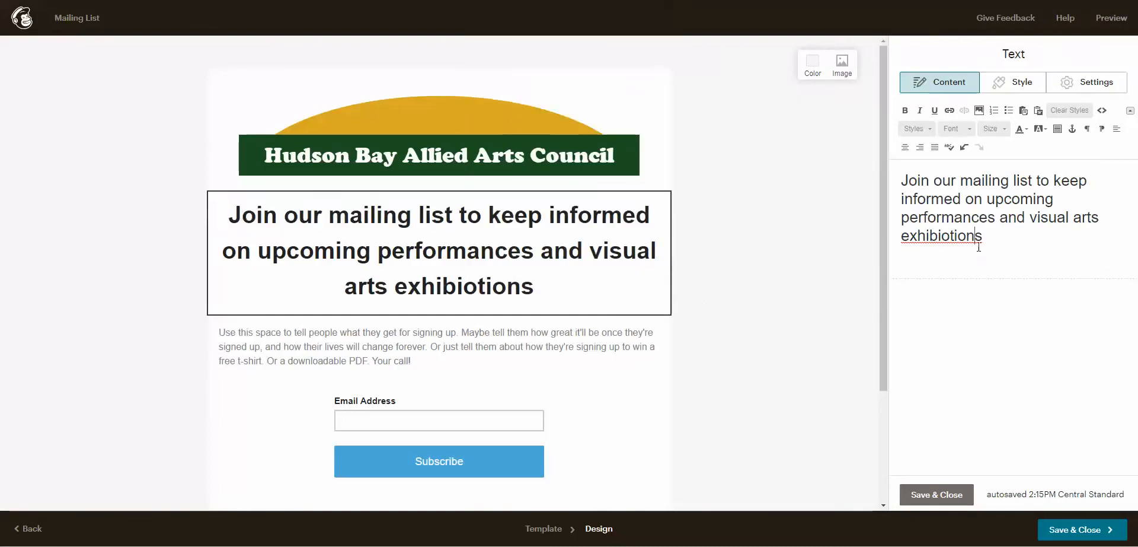
{"action": "right_click", "coordinate": [933, 240]}
{"action": "right_click", "coordinate": [919, 240]}
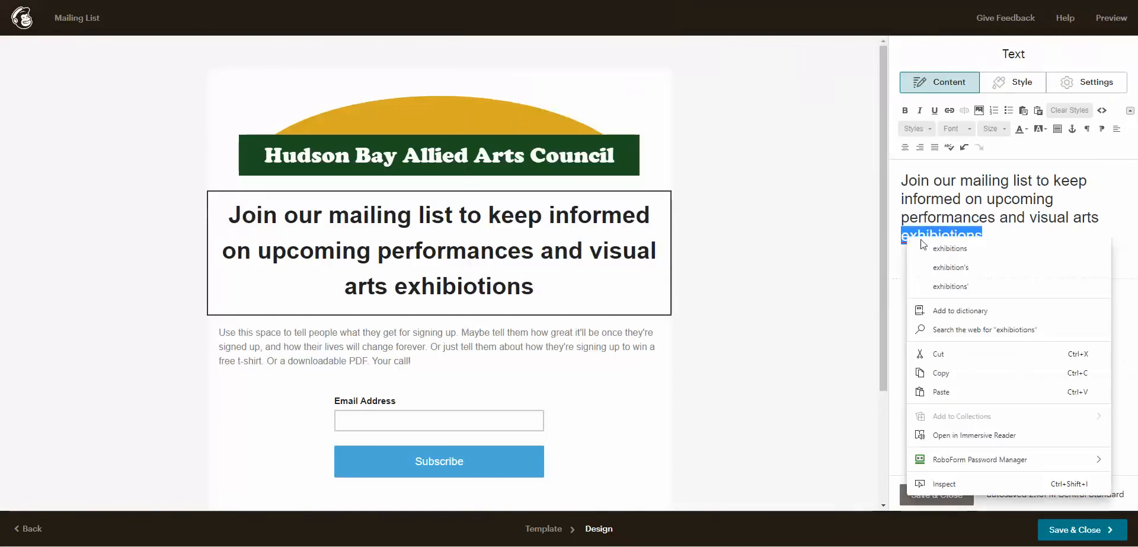
{"action": "left_click", "coordinate": [948, 249]}
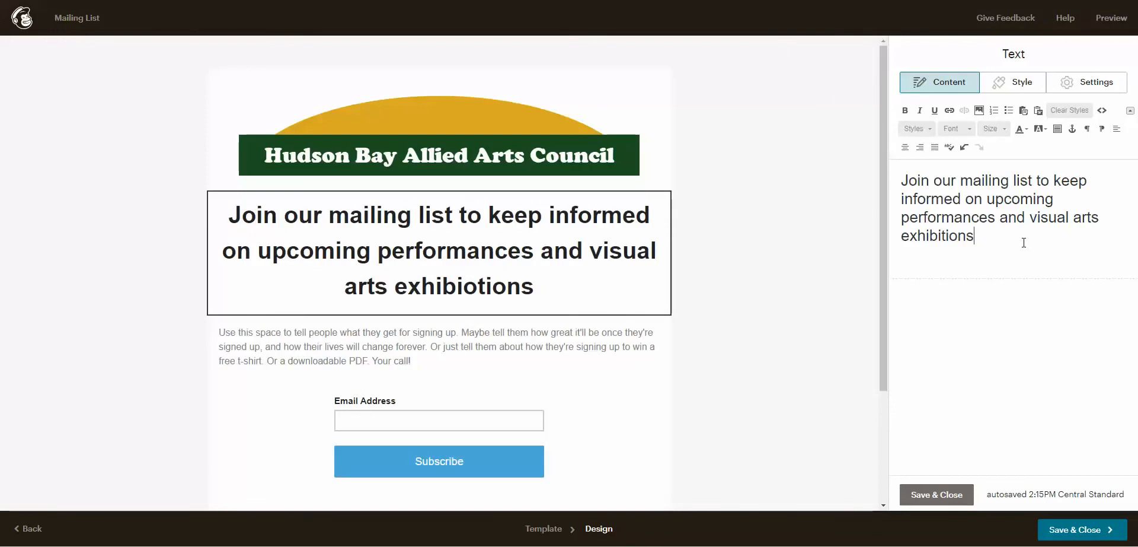
{"action": "type", "text": "."}
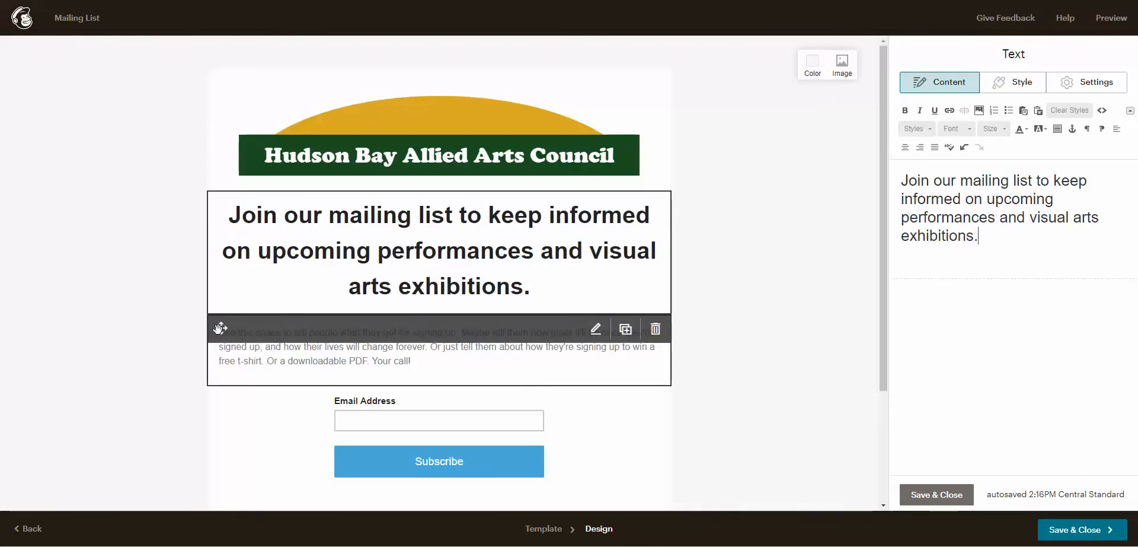
- Delete the placeholder paragraph block below the headline and open the signup form block's content settings
{"action": "left_click", "coordinate": [657, 330]}
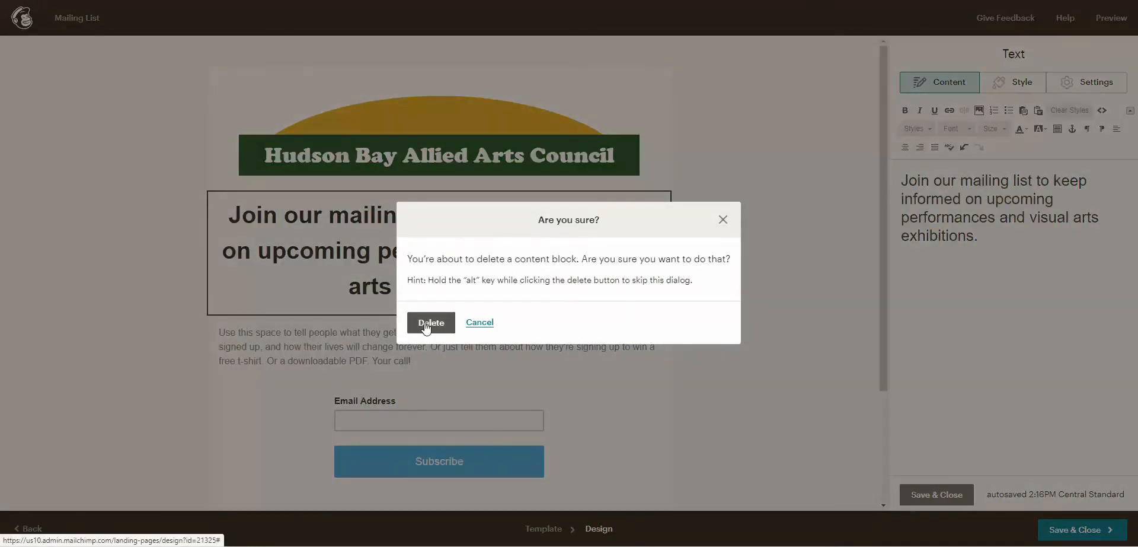
{"action": "left_click", "coordinate": [427, 323]}
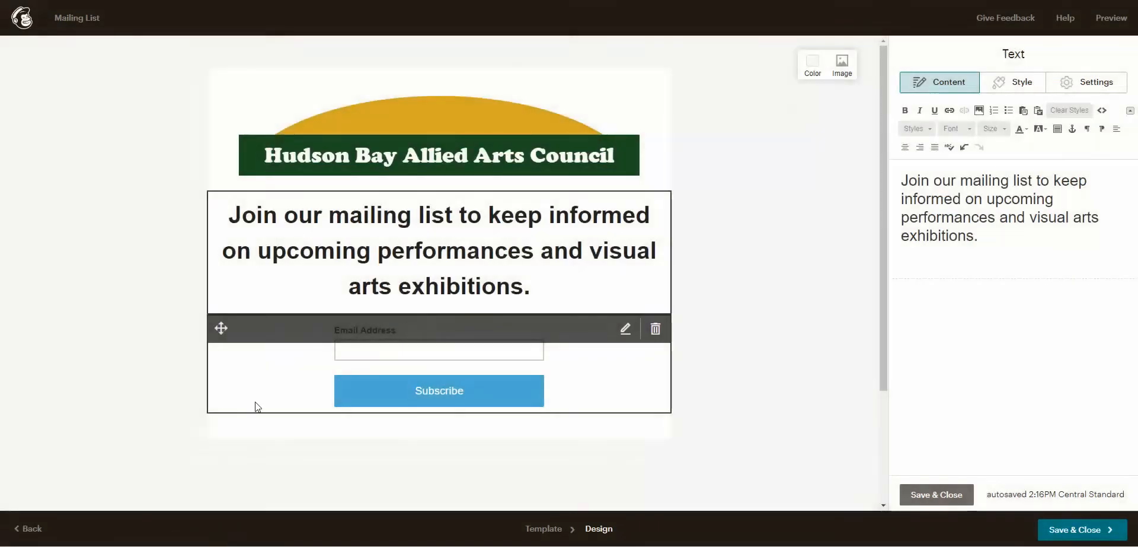
{"action": "left_click", "coordinate": [297, 330]}
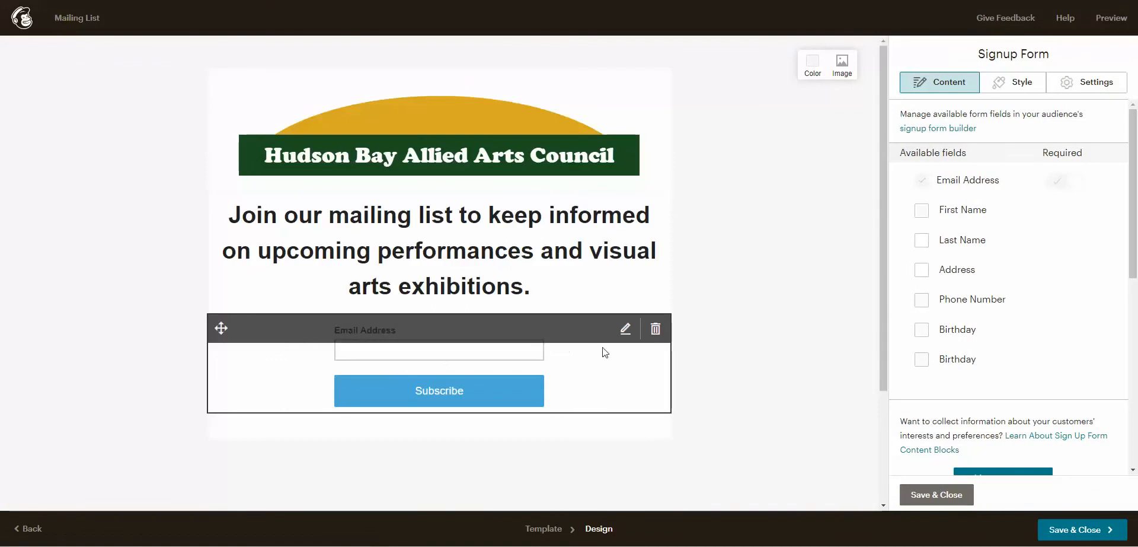
- Add the First Name and Last Name fields to the signup form and make both required
{"action": "left_click", "coordinate": [923, 208]}
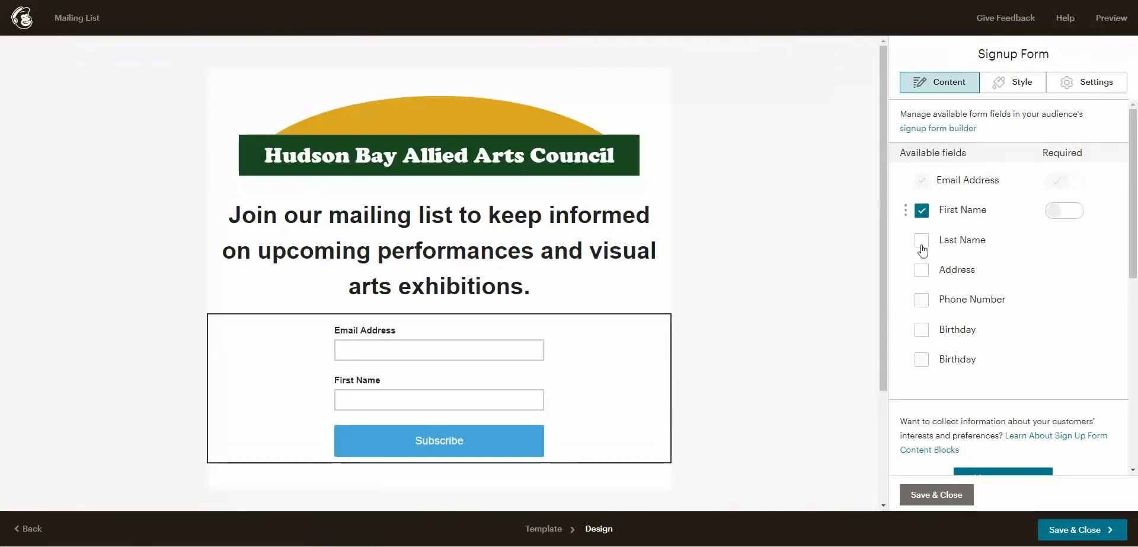
{"action": "left_click", "coordinate": [924, 244]}
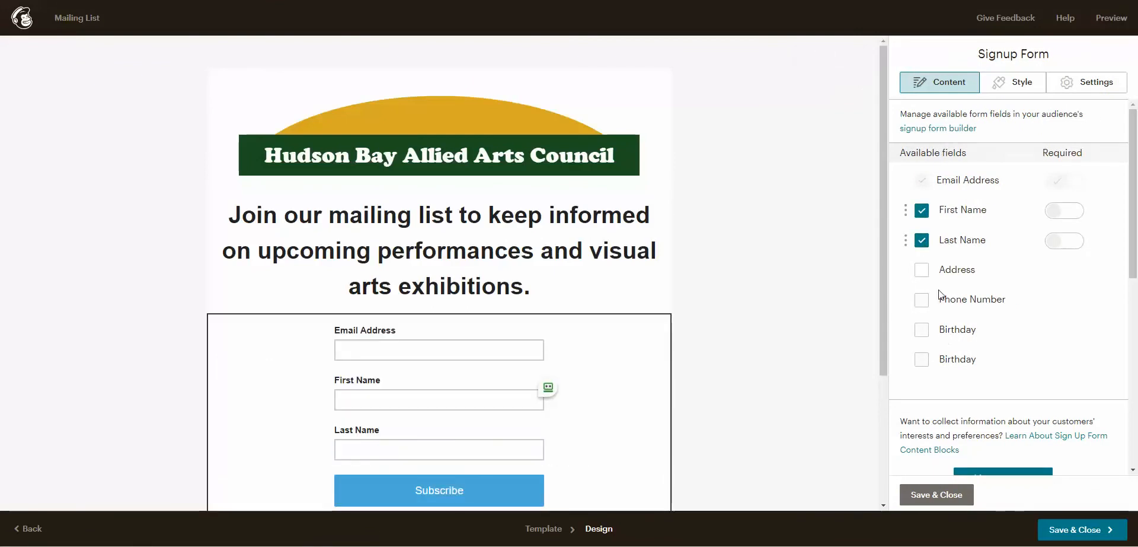
{"action": "scroll", "coordinate": [790, 330], "scroll_direction": "down", "scroll_amount": 1}
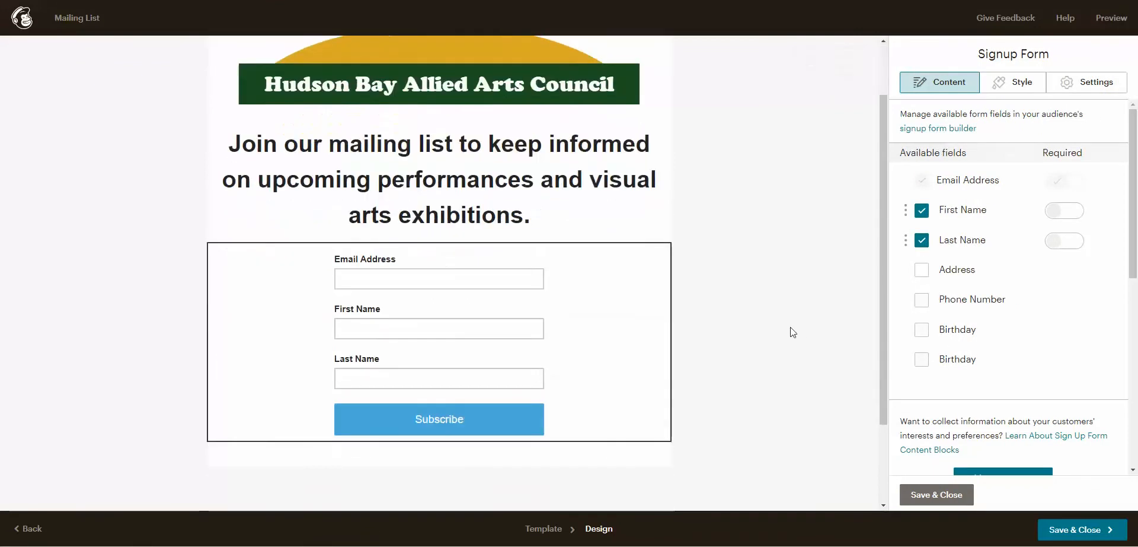
{"action": "left_click", "coordinate": [1066, 214]}
{"action": "left_click", "coordinate": [1067, 241]}
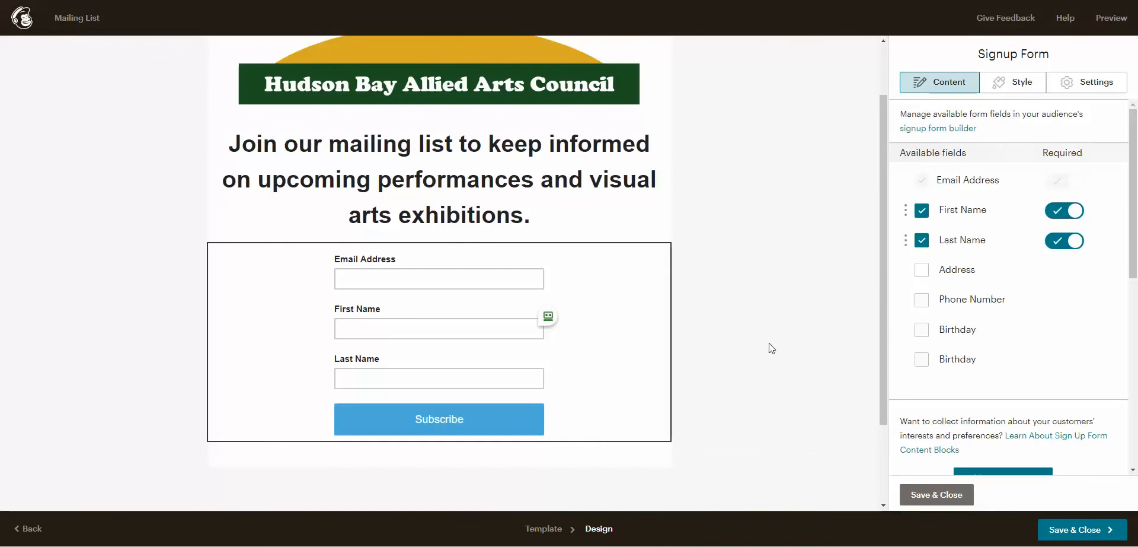
- Replace "audience" in the signup form's confirmation message with "Hudson Bay Allied Arts Council"
{"action": "scroll", "coordinate": [800, 330], "scroll_direction": "down", "scroll_amount": 1}
{"action": "scroll", "coordinate": [801, 329], "scroll_direction": "up", "scroll_amount": 1}
{"action": "scroll", "coordinate": [944, 427], "scroll_direction": "down", "scroll_amount": 3}
{"action": "scroll", "coordinate": [945, 424], "scroll_direction": "down", "scroll_amount": 1}
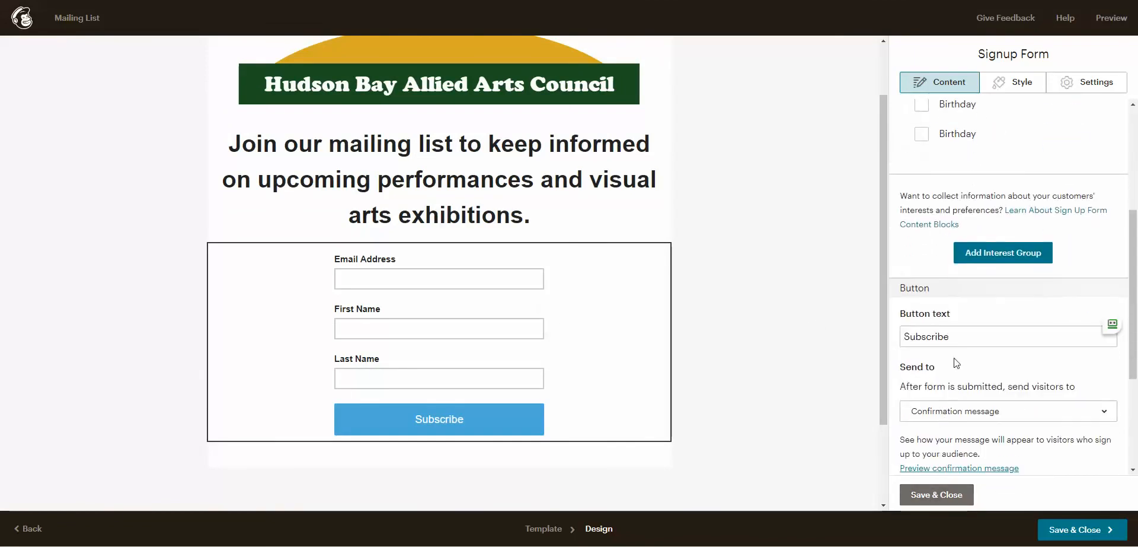
{"action": "scroll", "coordinate": [963, 364], "scroll_direction": "down", "scroll_amount": 1}
{"action": "scroll", "coordinate": [960, 364], "scroll_direction": "down", "scroll_amount": 2}
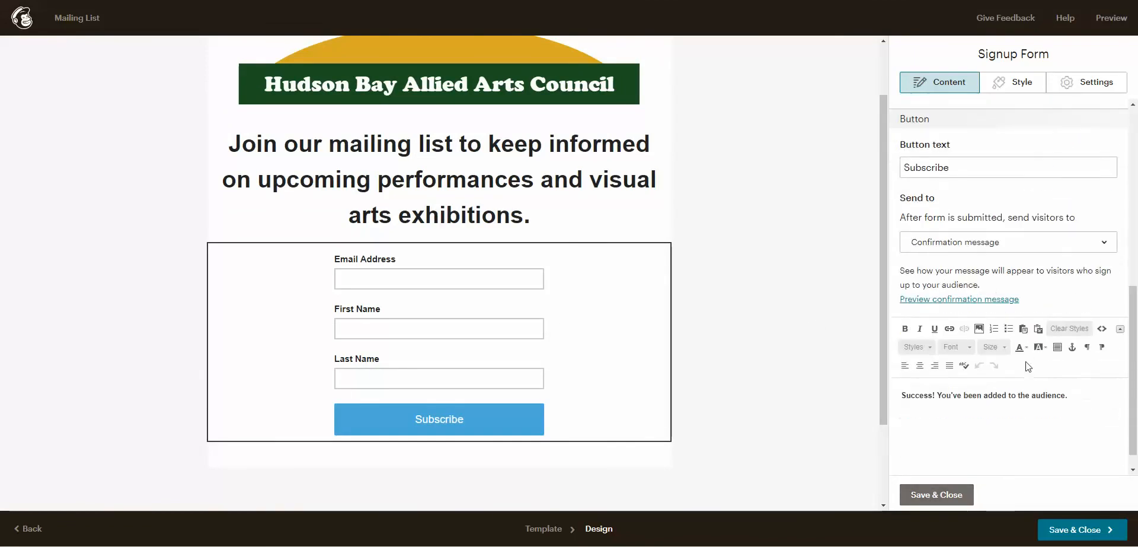
{"action": "scroll", "coordinate": [1032, 353], "scroll_direction": "down", "scroll_amount": 1}
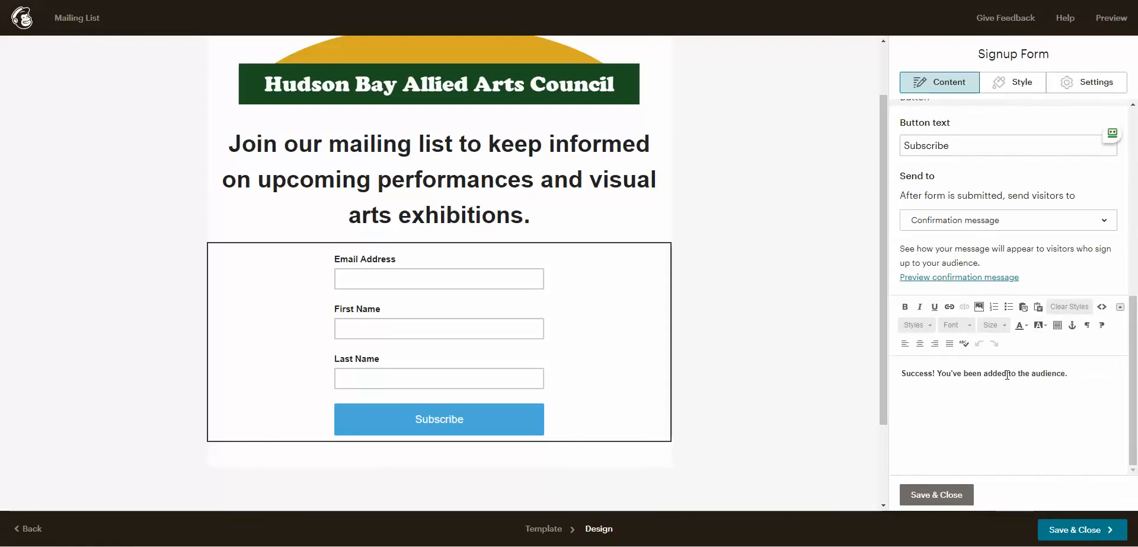
{"action": "left_click_drag", "start_coordinate": [1021, 373], "coordinate": [1048, 373]}
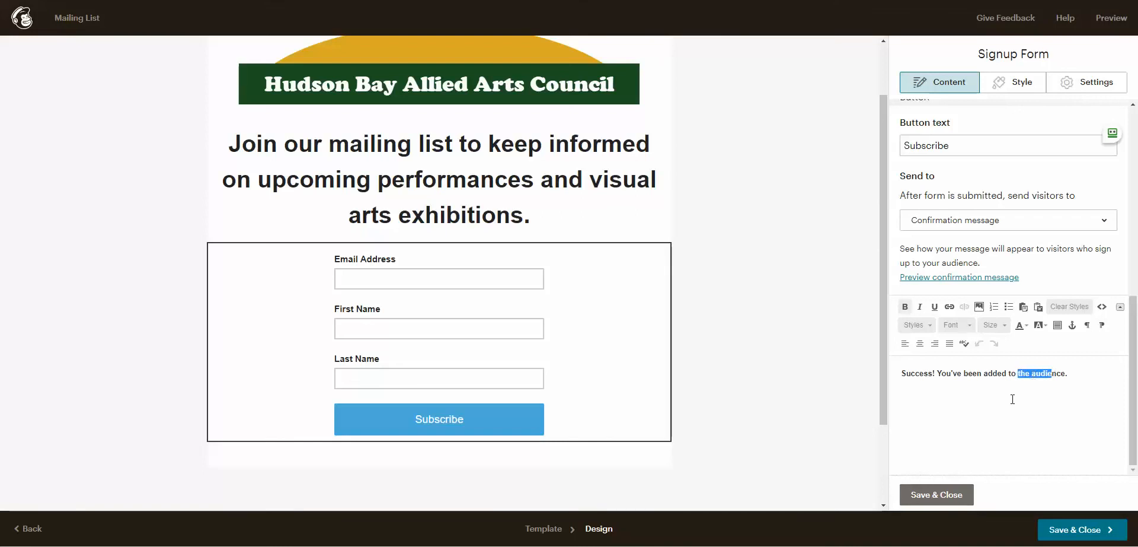
{"action": "left_click", "coordinate": [970, 408]}
{"action": "key", "text": "BackSpace"}
{"action": "key", "text": "BackSpace"}
{"action": "key", "text": "BackSpace"}
{"action": "type", "text": "Hudson Bay Allied Arts Council"}
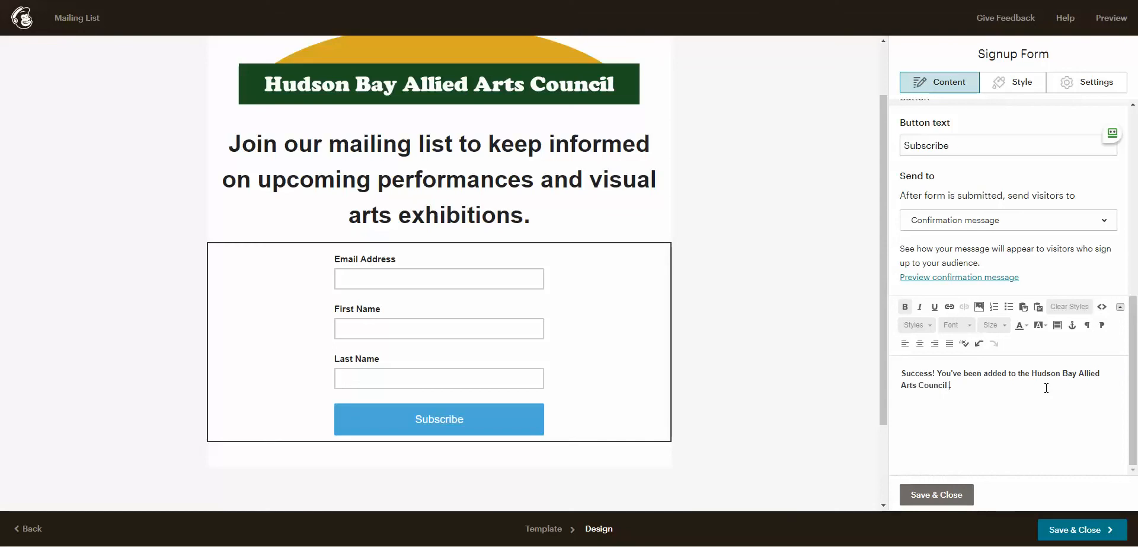
- Add "mailing list" in lowercase after the council's name in the confirmation message and save the signup form block
{"action": "type", "text": " Mailing List"}
{"action": "key", "text": "BackSpace"}
{"action": "key", "text": "BackSpace"}
{"action": "key", "text": "BackSpace"}
{"action": "key", "text": "BackSpace"}
{"action": "key", "text": "BackSpace"}
{"action": "key", "text": "BackSpace"}
{"action": "key", "text": "BackSpace"}
{"action": "key", "text": "BackSpace"}
{"action": "key", "text": "BackSpace"}
{"action": "type", "text": "mailing"}
{"action": "left_click", "coordinate": [935, 496]}
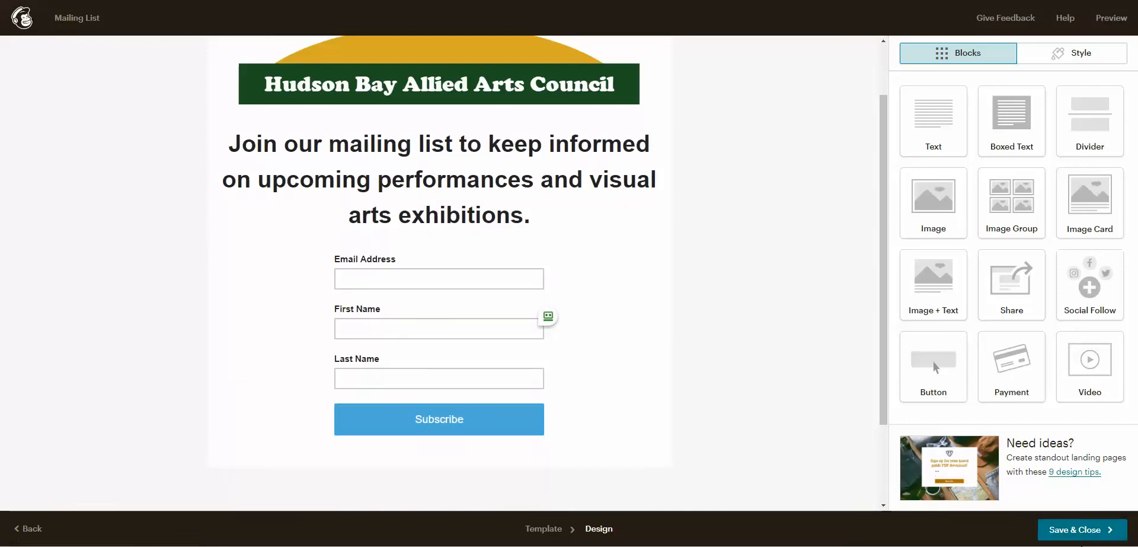
- Save the page design, review the landing page's settings summary and publish the Mailing List page
{"action": "left_click", "coordinate": [1083, 529]}
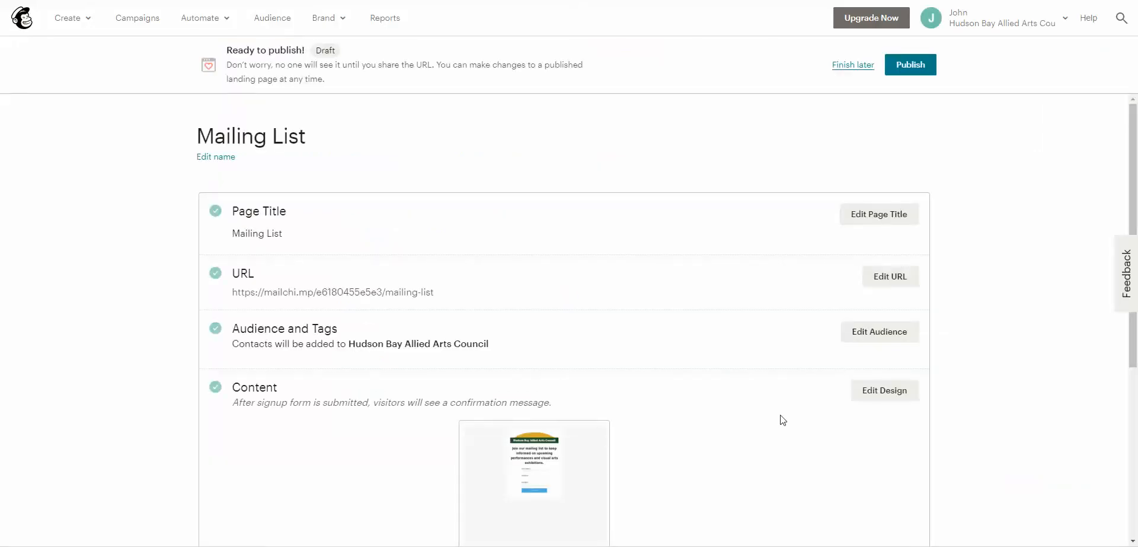
{"action": "scroll", "coordinate": [782, 420], "scroll_direction": "down", "scroll_amount": 2}
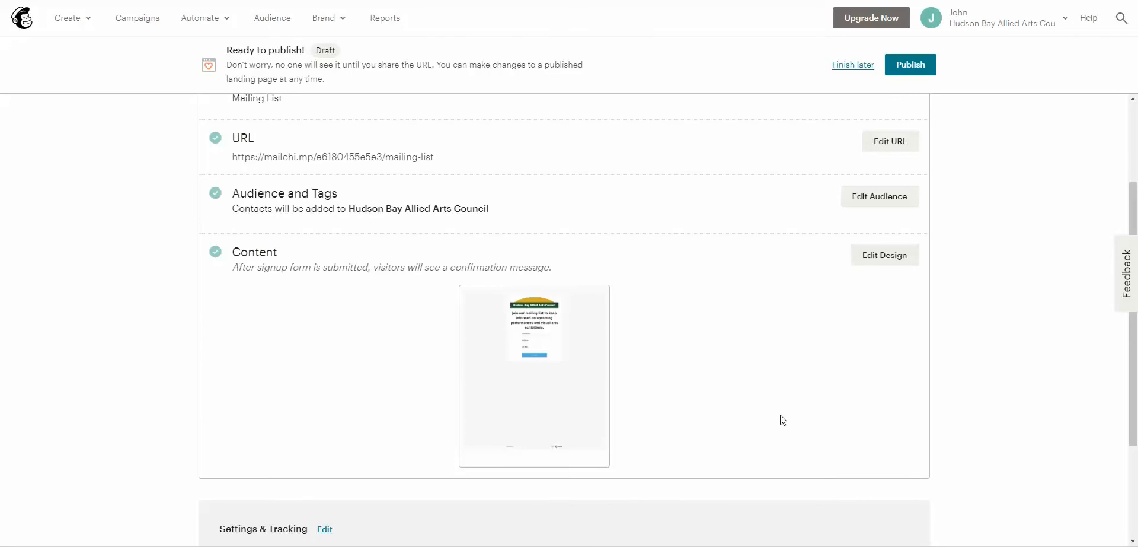
{"action": "scroll", "coordinate": [783, 420], "scroll_direction": "down", "scroll_amount": 2}
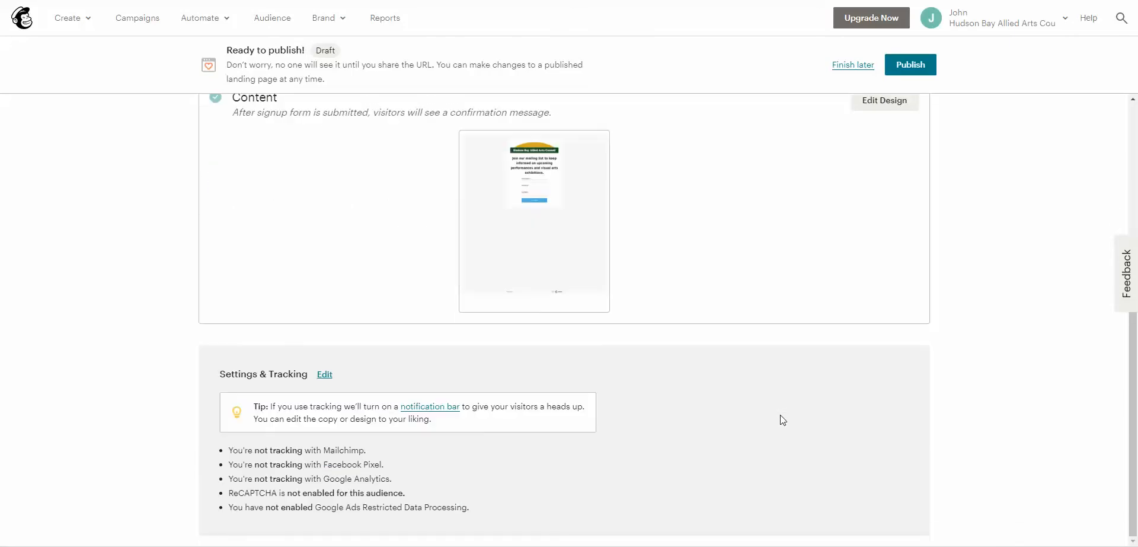
{"action": "scroll", "coordinate": [780, 414], "scroll_direction": "up", "scroll_amount": 3}
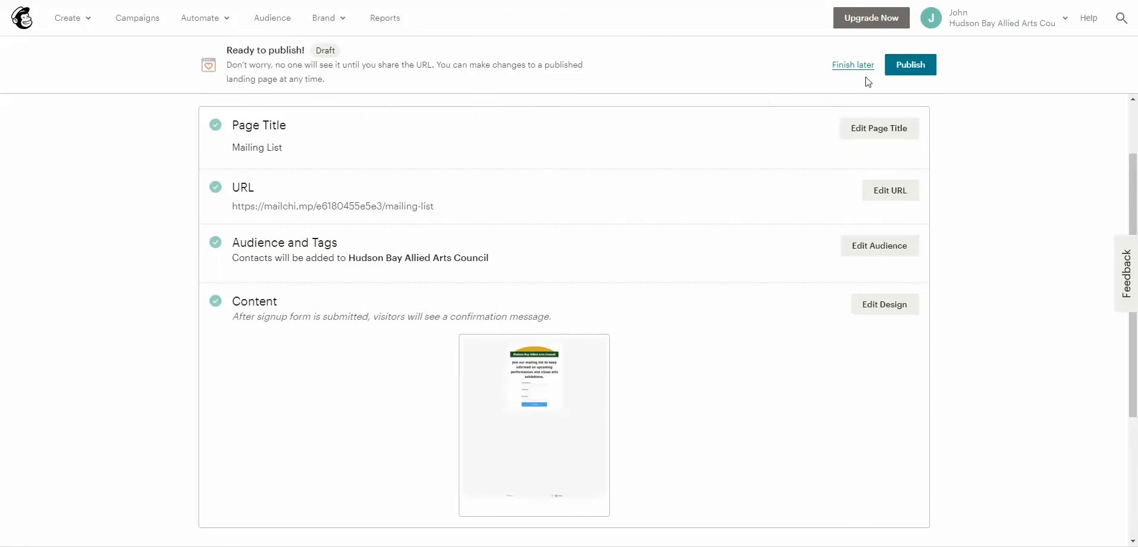
{"action": "scroll", "coordinate": [747, 218], "scroll_direction": "down", "scroll_amount": 3}
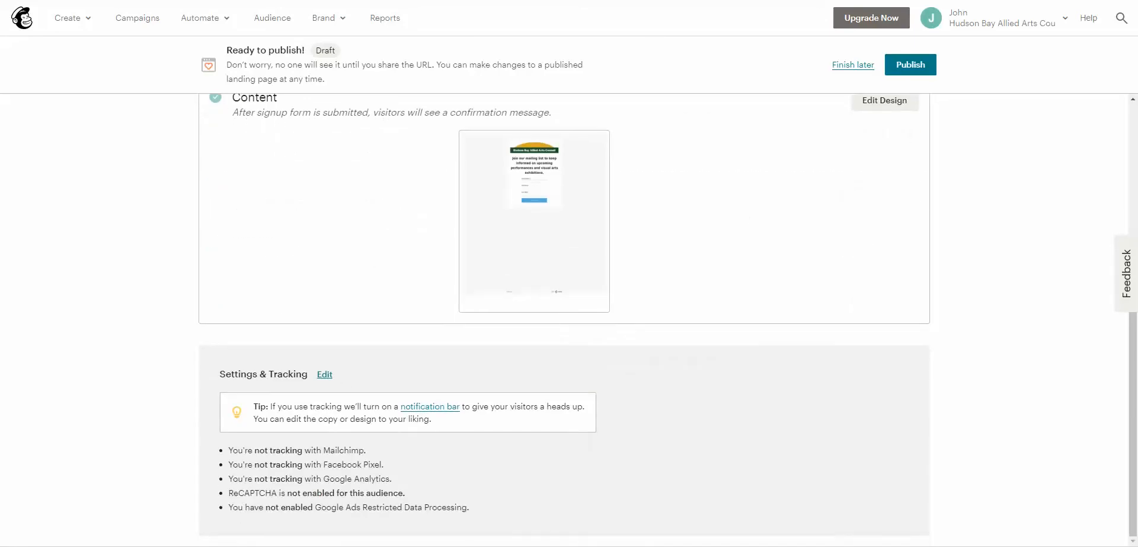
{"action": "scroll", "coordinate": [563, 320], "scroll_direction": "up", "scroll_amount": 2}
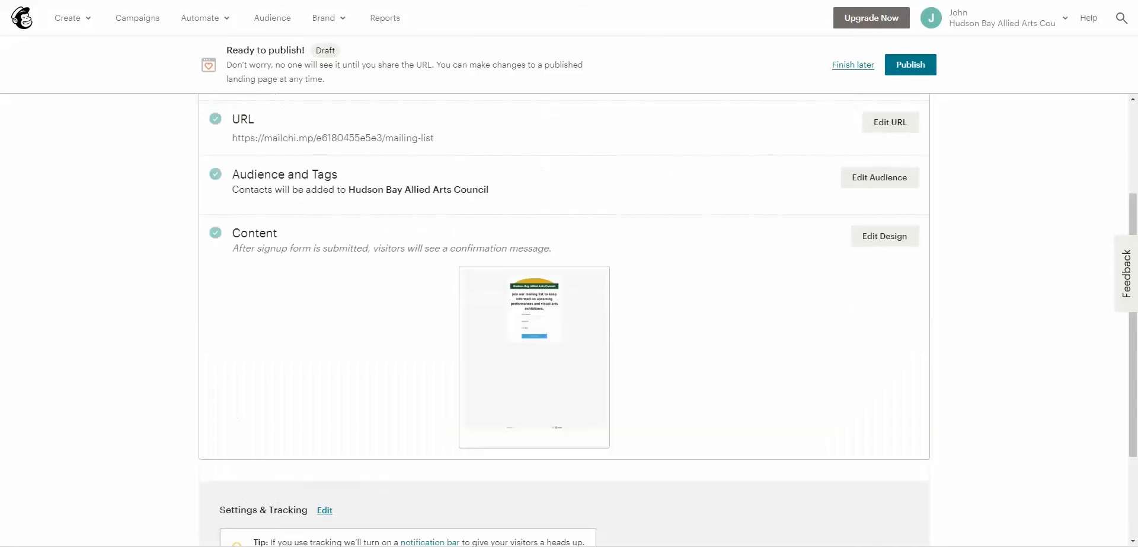
{"action": "left_click", "coordinate": [907, 69]}
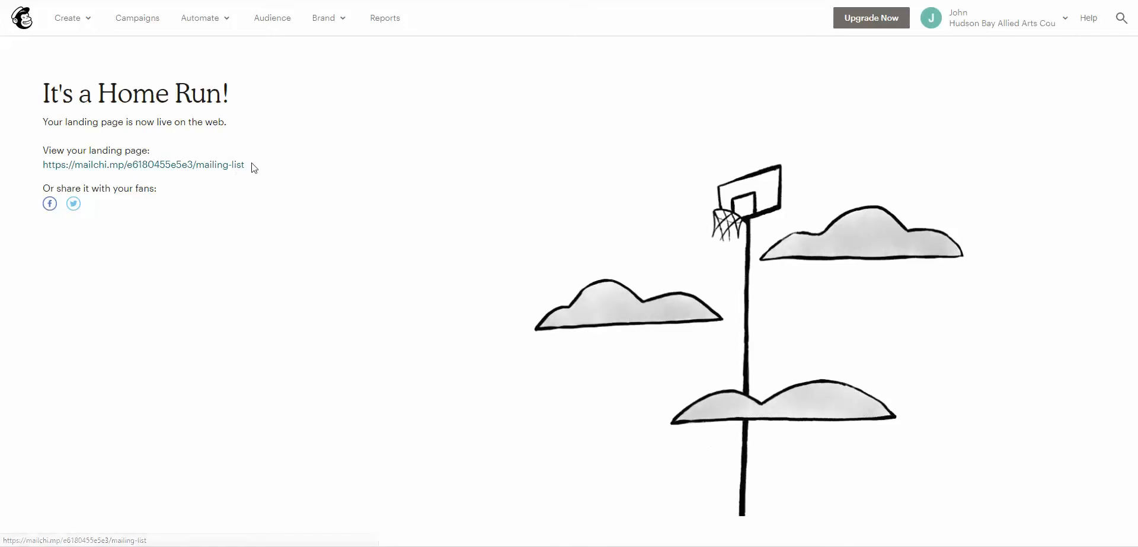
- Copy the published landing page's URL and open it in a new browser tab
{"action": "left_click_drag", "start_coordinate": [254, 167], "coordinate": [45, 169]}
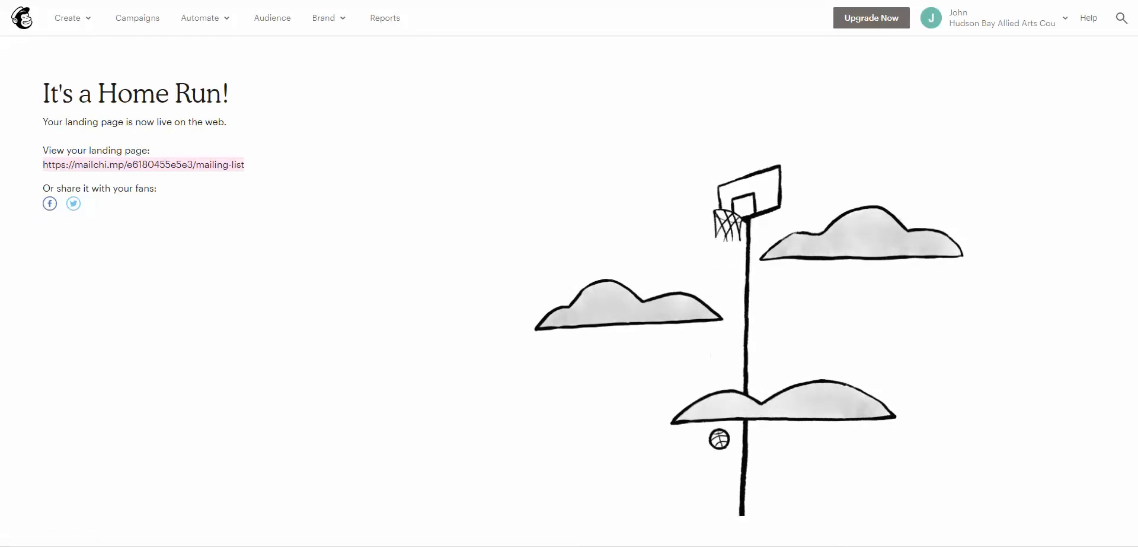
{"action": "key", "text": "ctrl+t"}
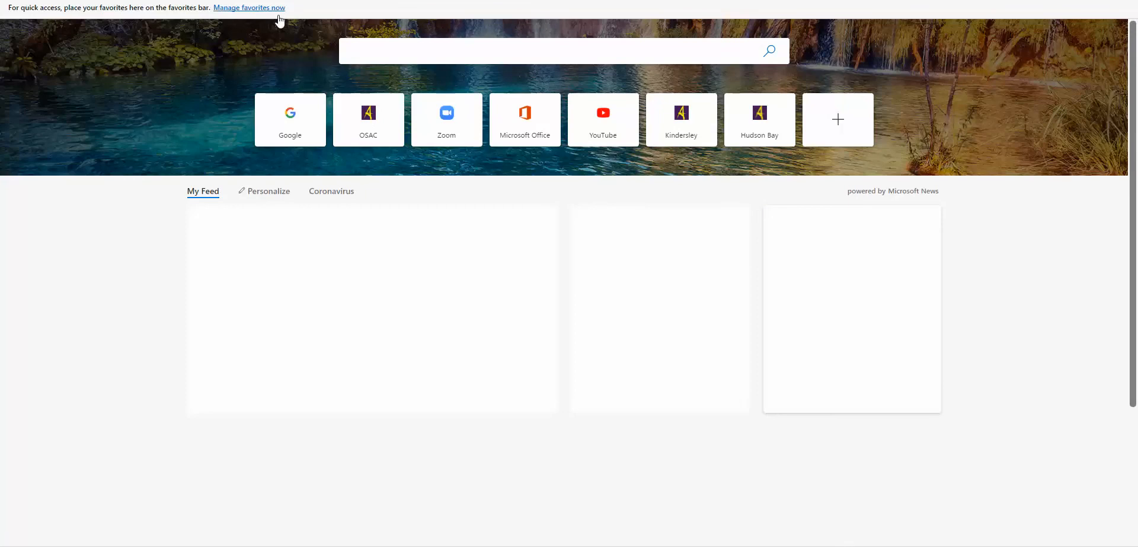
{"action": "key", "text": "ctrl+v"}
{"action": "key", "text": "Return"}
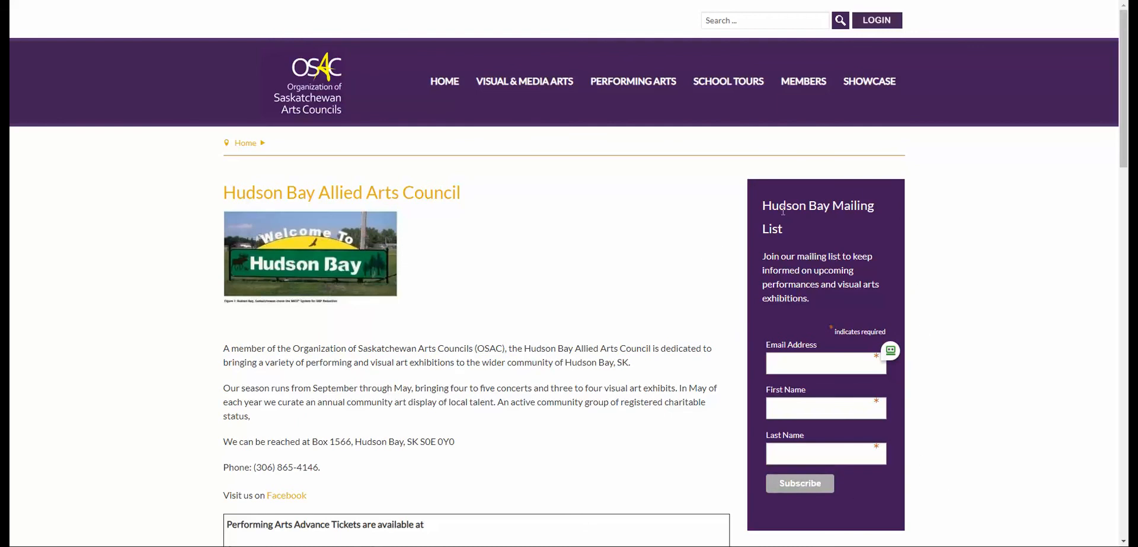
- Examine the title, description and fields of the mailing list signup form embedded on the Hudson Bay Allied Arts Council web page
{"action": "left_click_drag", "start_coordinate": [772, 205], "coordinate": [802, 236]}
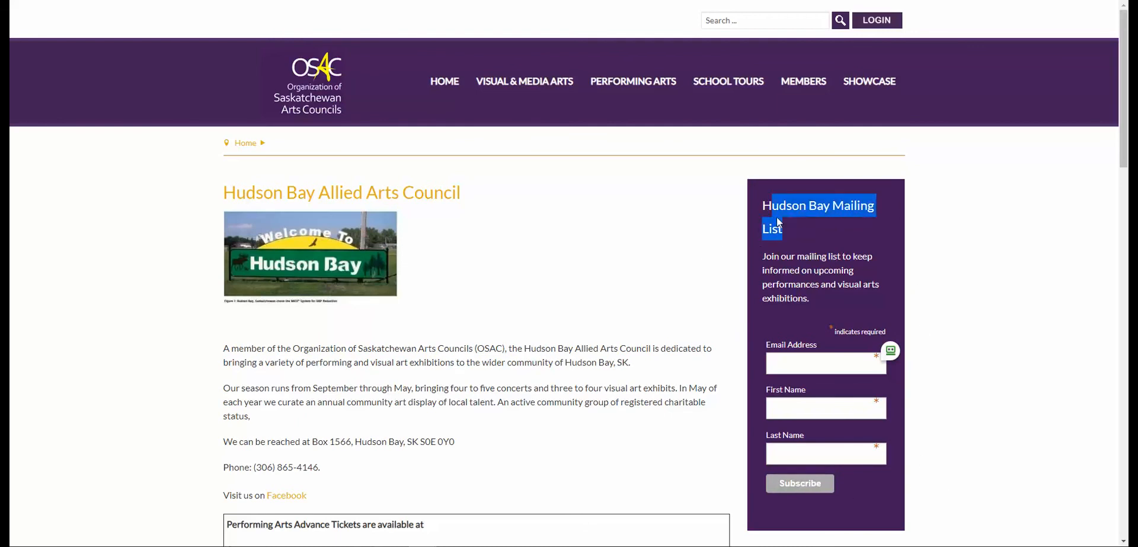
{"action": "left_click_drag", "start_coordinate": [764, 205], "coordinate": [784, 225]}
{"action": "left_click", "coordinate": [774, 204]}
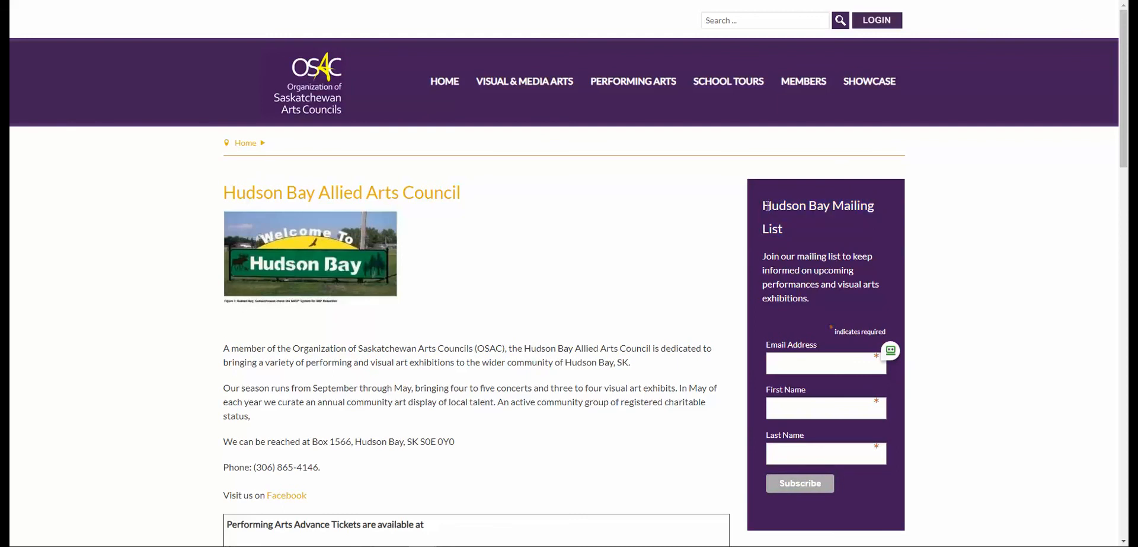
{"action": "left_click_drag", "start_coordinate": [763, 205], "coordinate": [828, 205]}
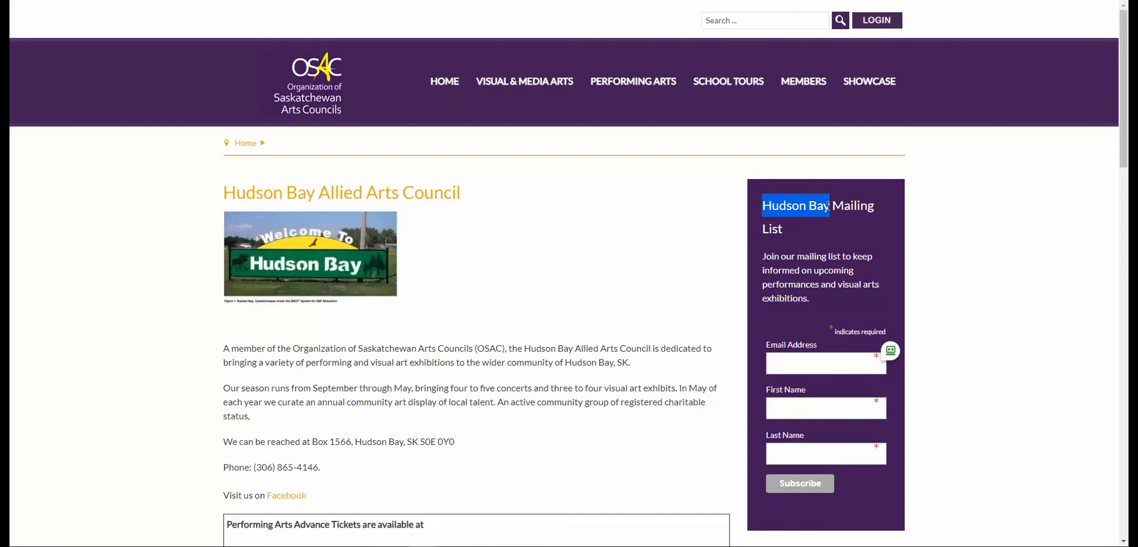
{"action": "left_click", "coordinate": [806, 227]}
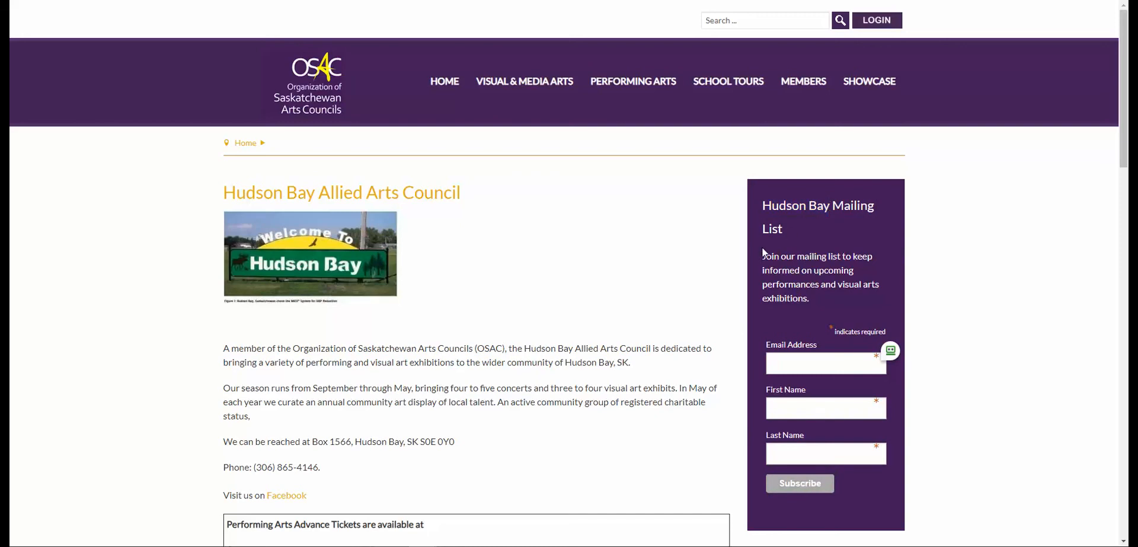
{"action": "left_click_drag", "start_coordinate": [763, 256], "coordinate": [813, 300]}
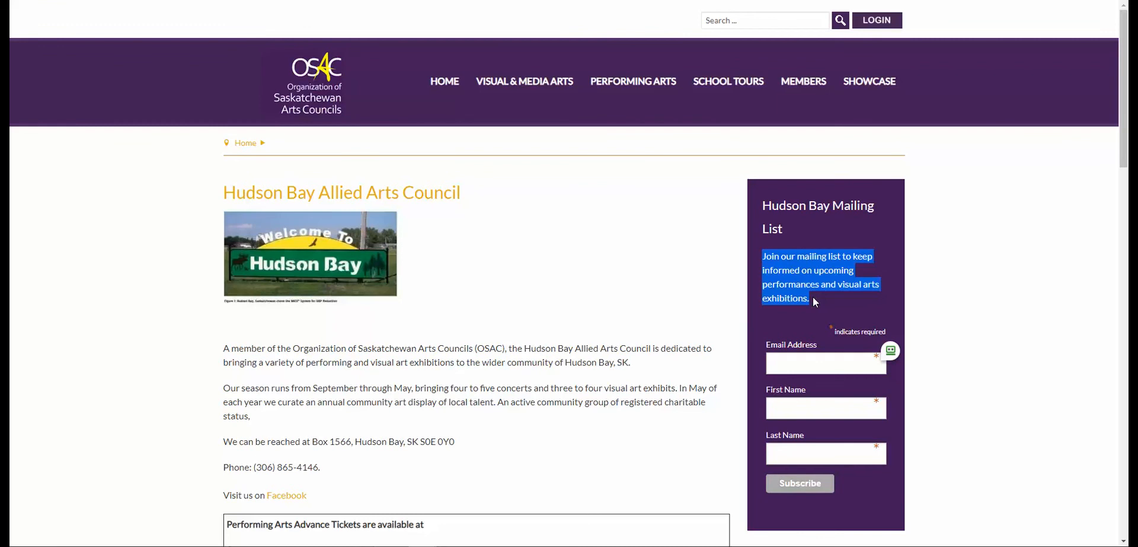
{"action": "scroll", "coordinate": [546, 333], "scroll_direction": "down", "scroll_amount": 1}
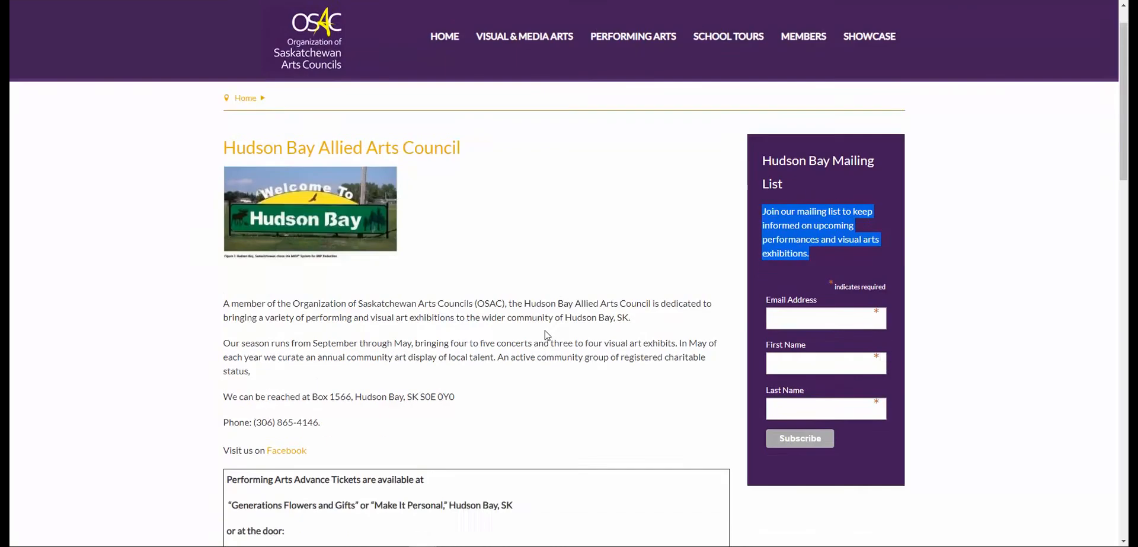
{"action": "scroll", "coordinate": [546, 330], "scroll_direction": "up", "scroll_amount": 1}
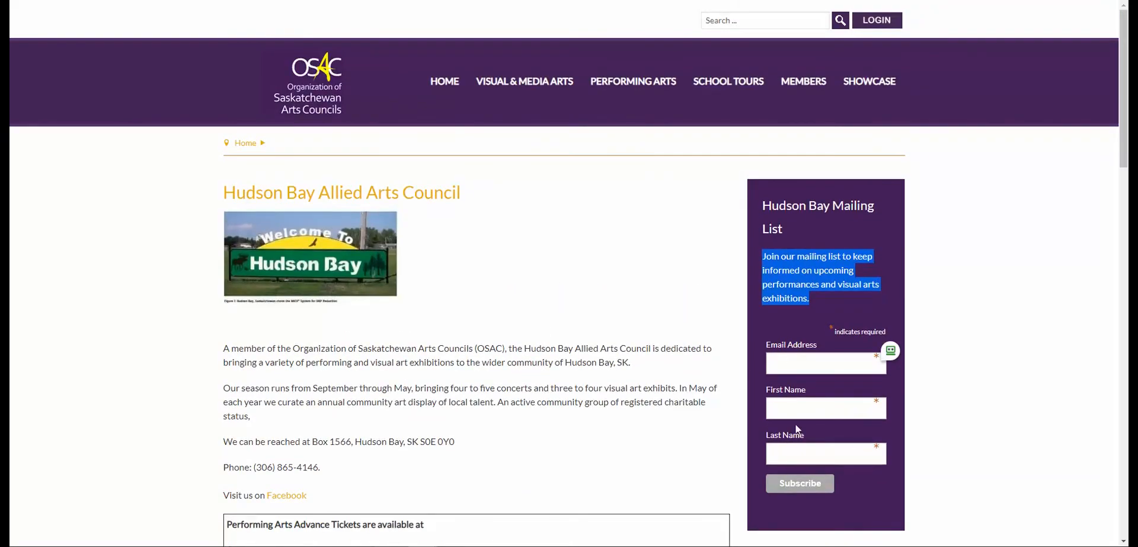